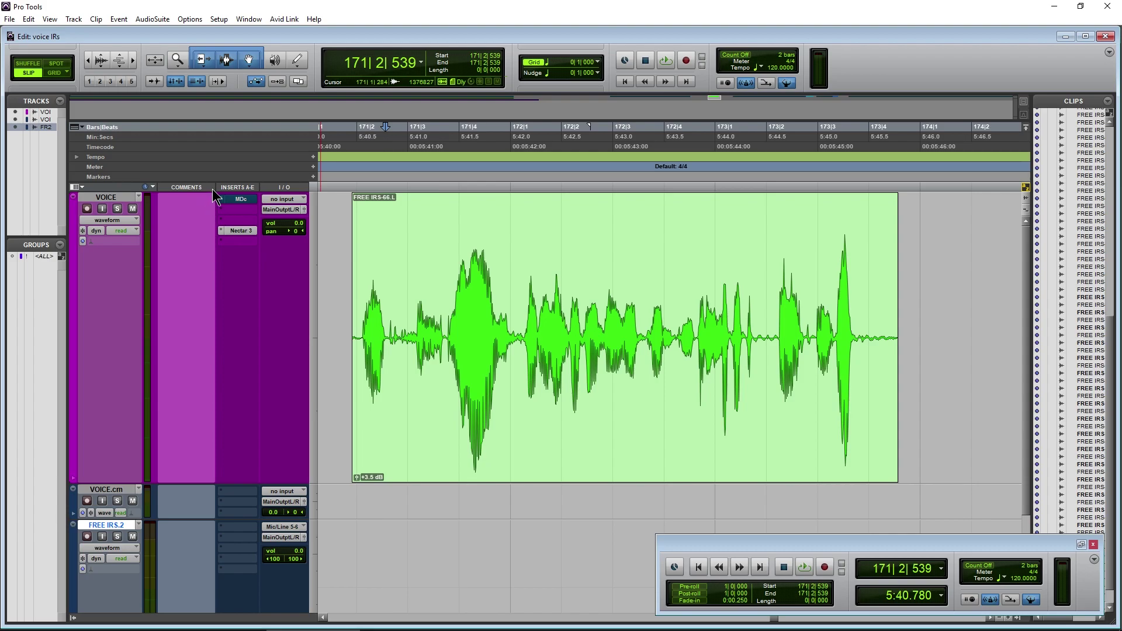
- Check the Mouth De-click insert on the VOICE track, and play the selected voice clip from its start
left_click(232, 199)
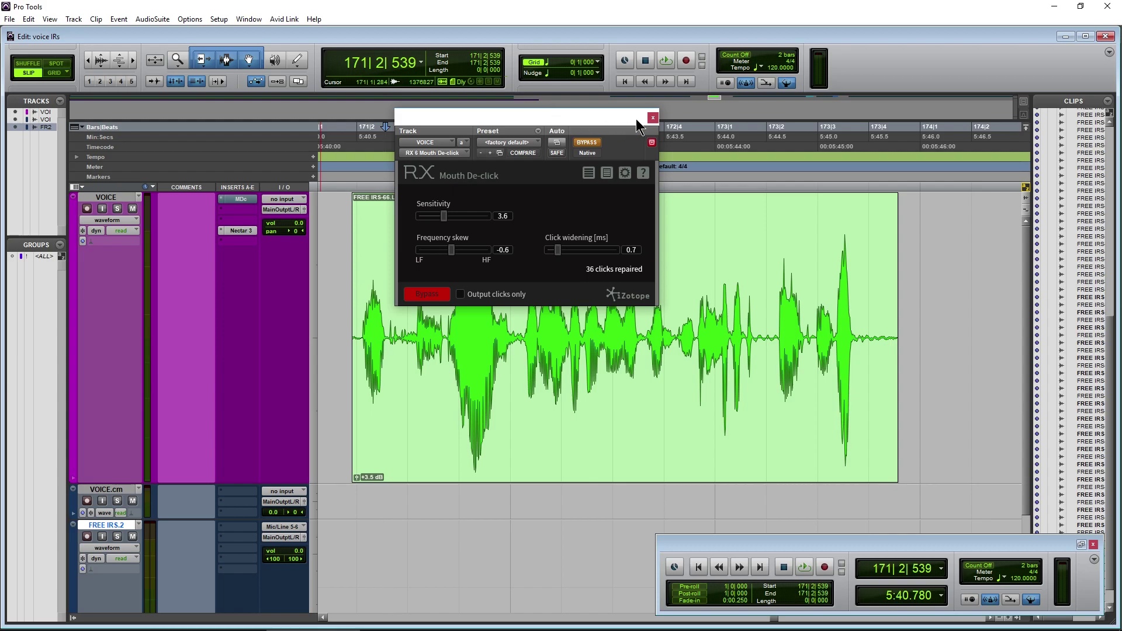
left_click(655, 118)
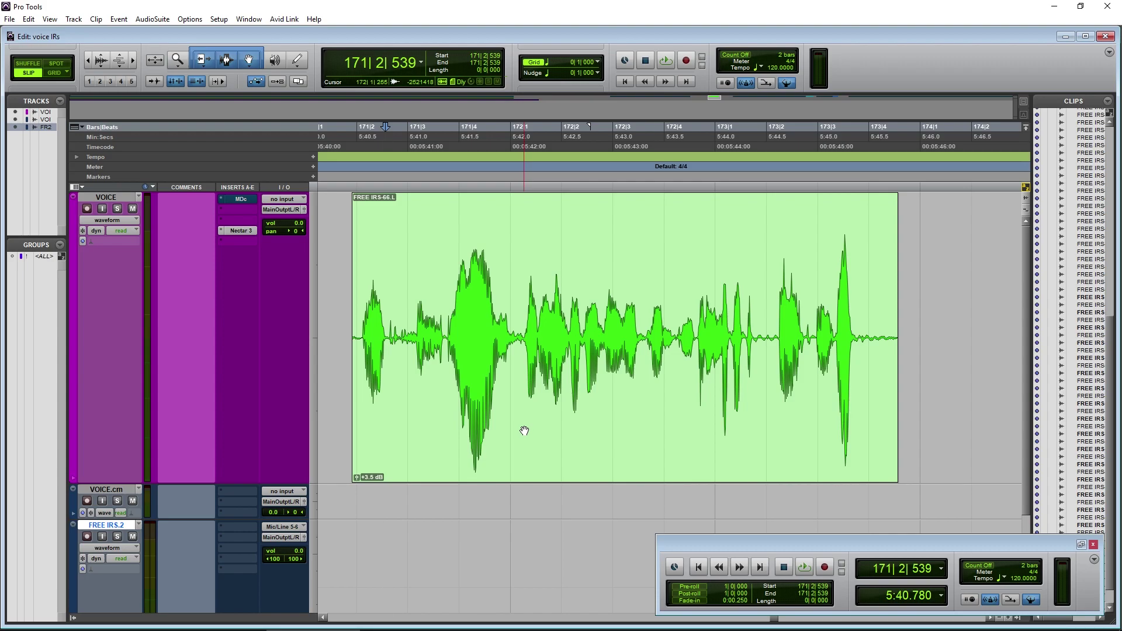
left_click(443, 386)
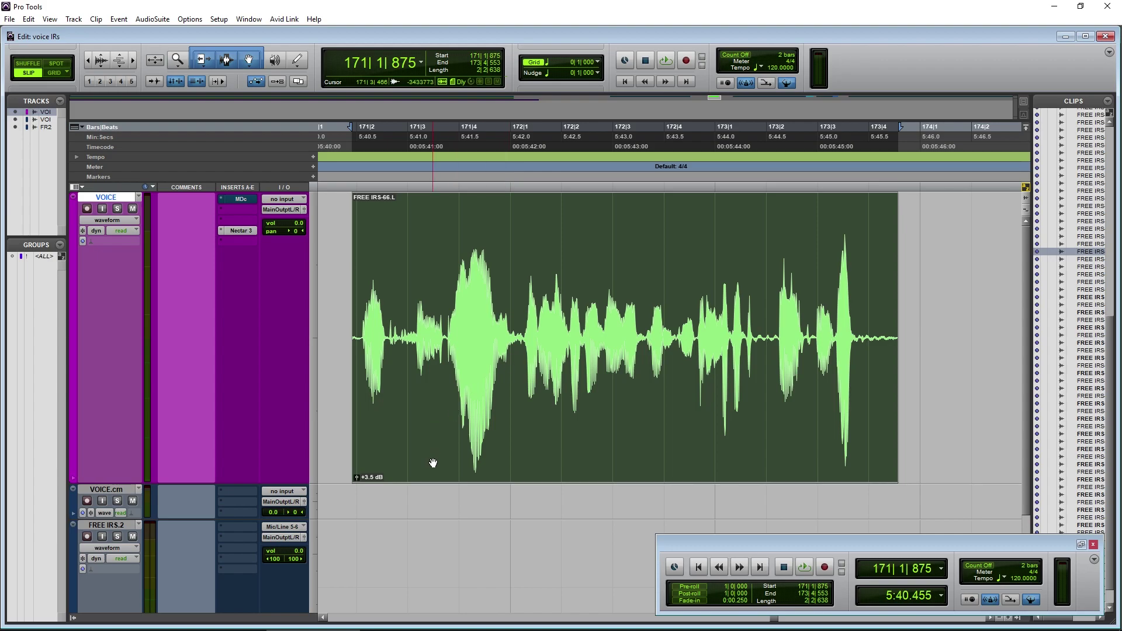
key("space")
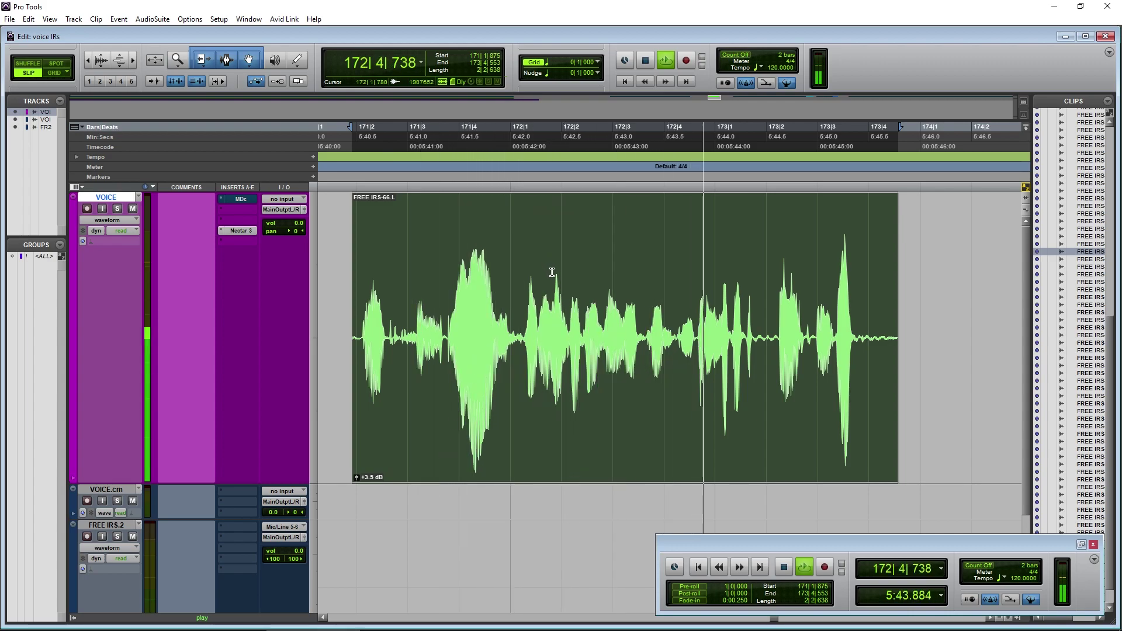
key("space")
- Audition the words between about 172|1 and 172|2|499 in the voice clip, including a playback from 172|1|255
left_click(546, 285)
key("space")
key("space")
left_click_drag(535, 287, 588, 289)
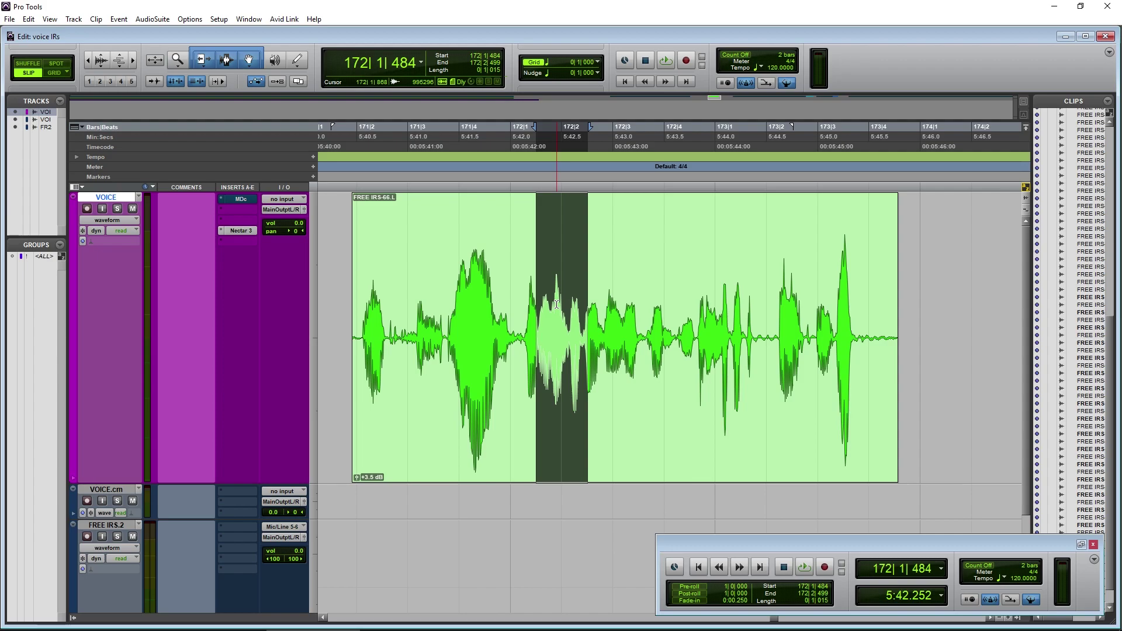
left_click(523, 287)
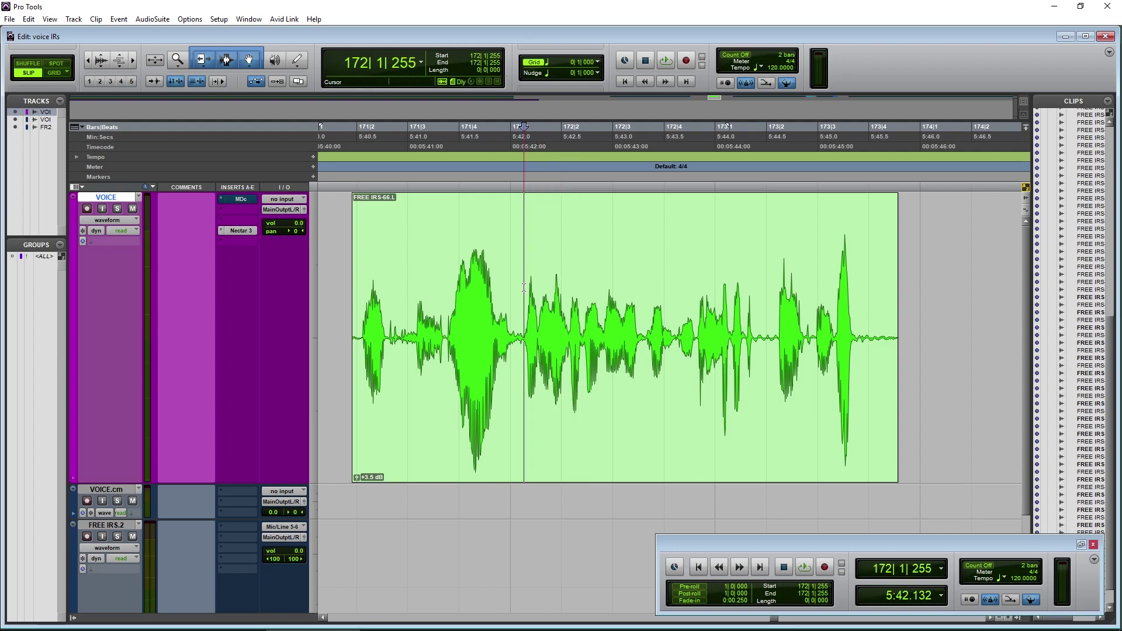
key("space")
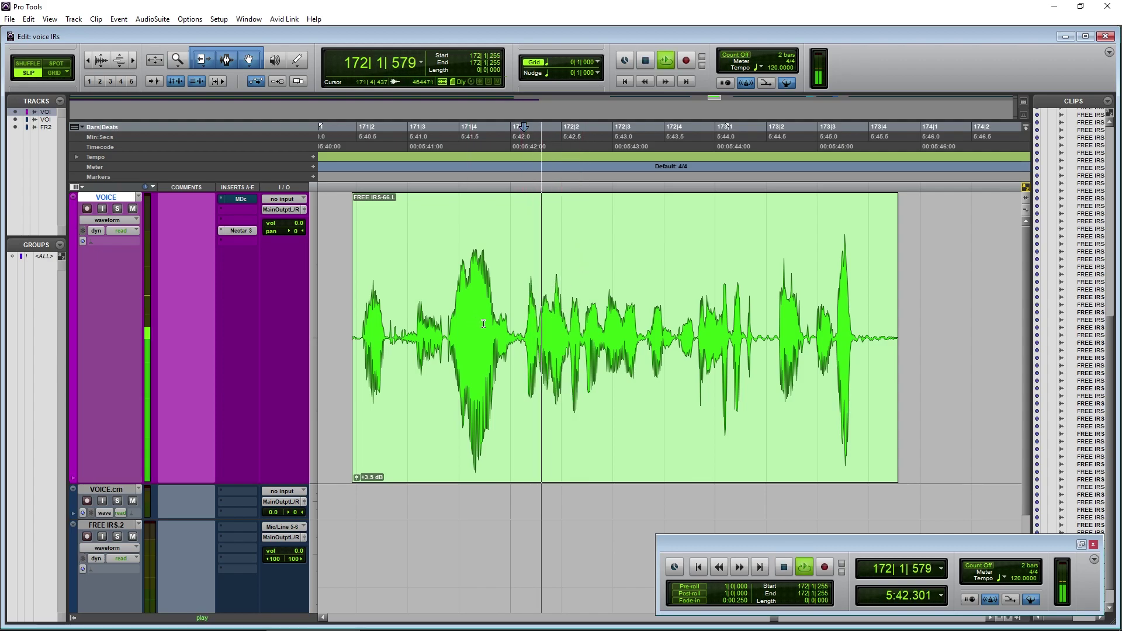
key("space")
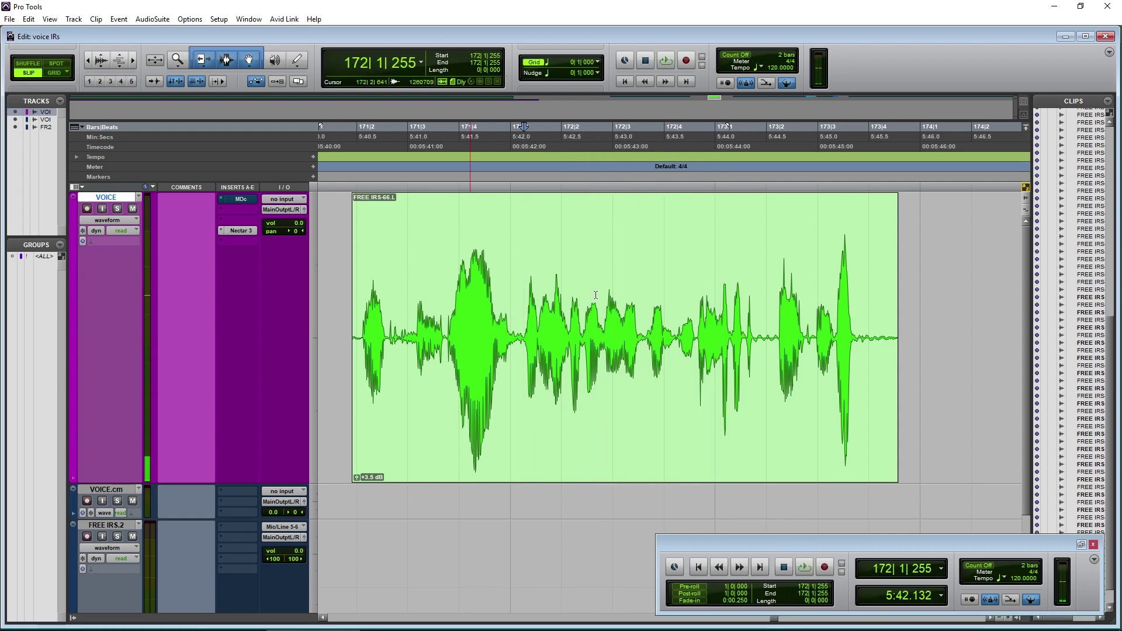
- Play the voice clip from 172|2|444, and audition the range from 172|2|521 to 172|3|415
key("space")
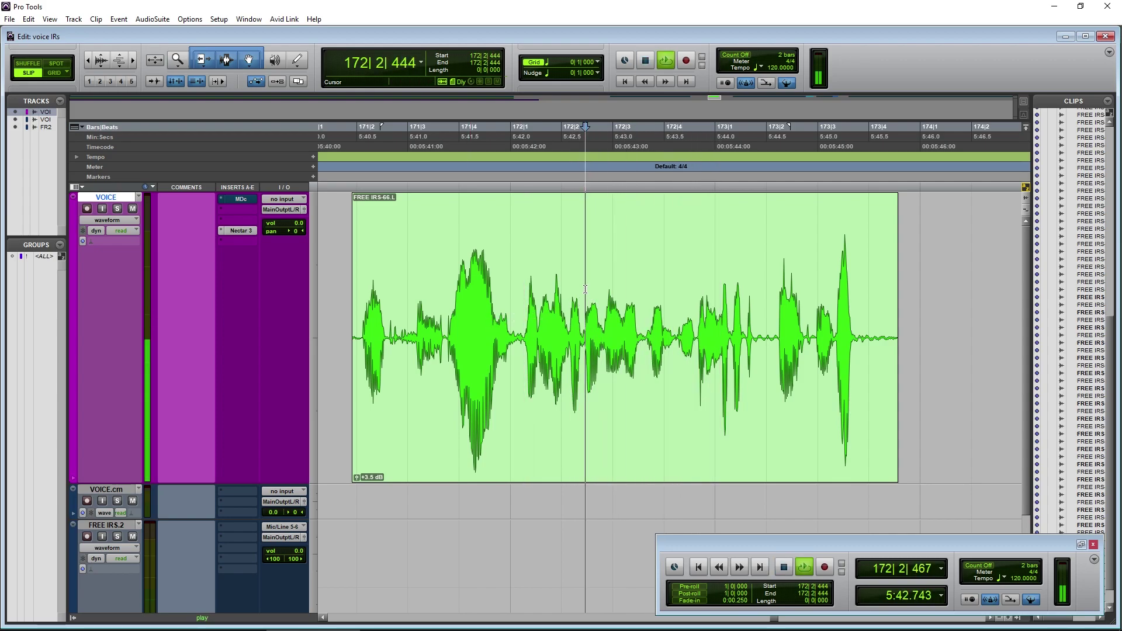
key("space")
left_click_drag(589, 290, 634, 290)
key("space")
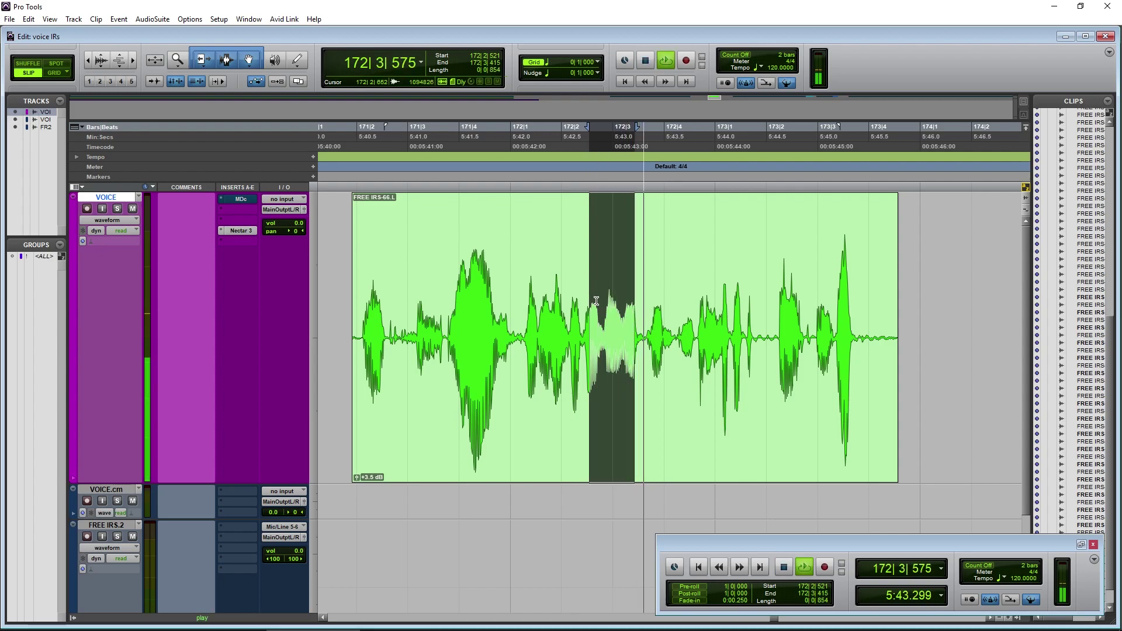
key("space")
- Audition the ranges 172|2|313 to 172|4|222 and 172|3|536 to 172|4|496, and play on from 172|3|339
left_click_drag(578, 290, 675, 289)
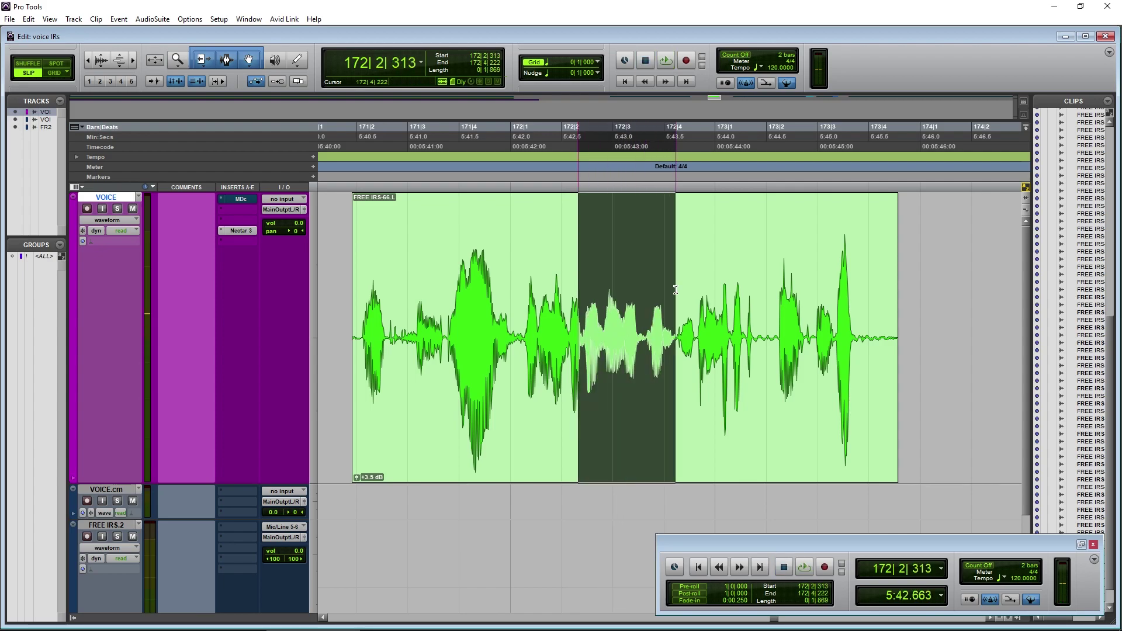
key("space")
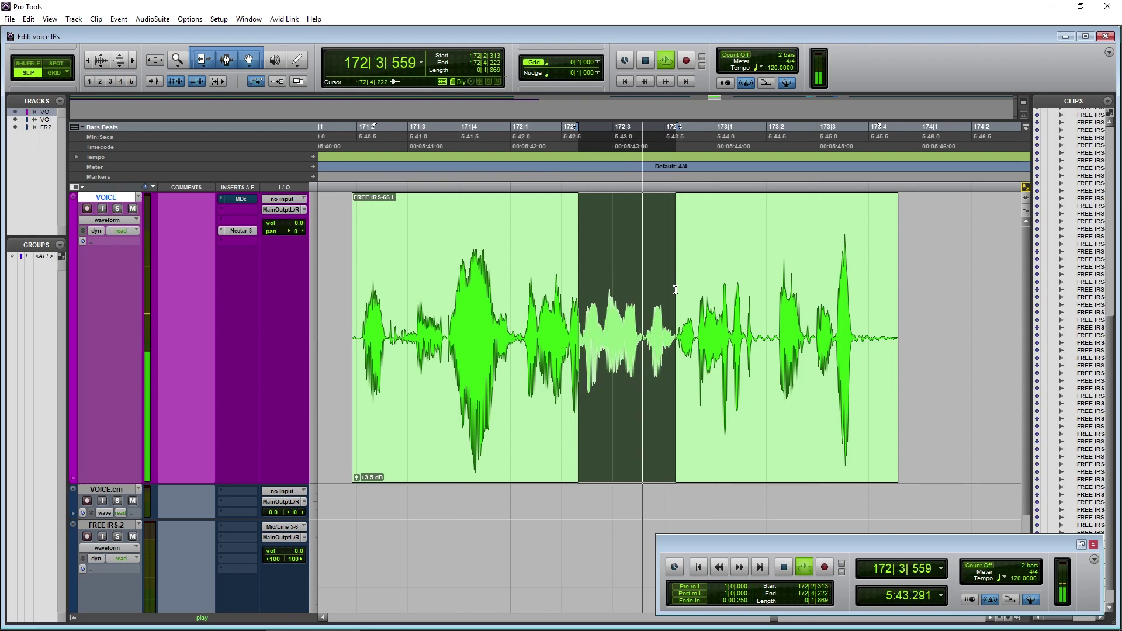
key("space")
left_click_drag(640, 320, 690, 320)
key("space")
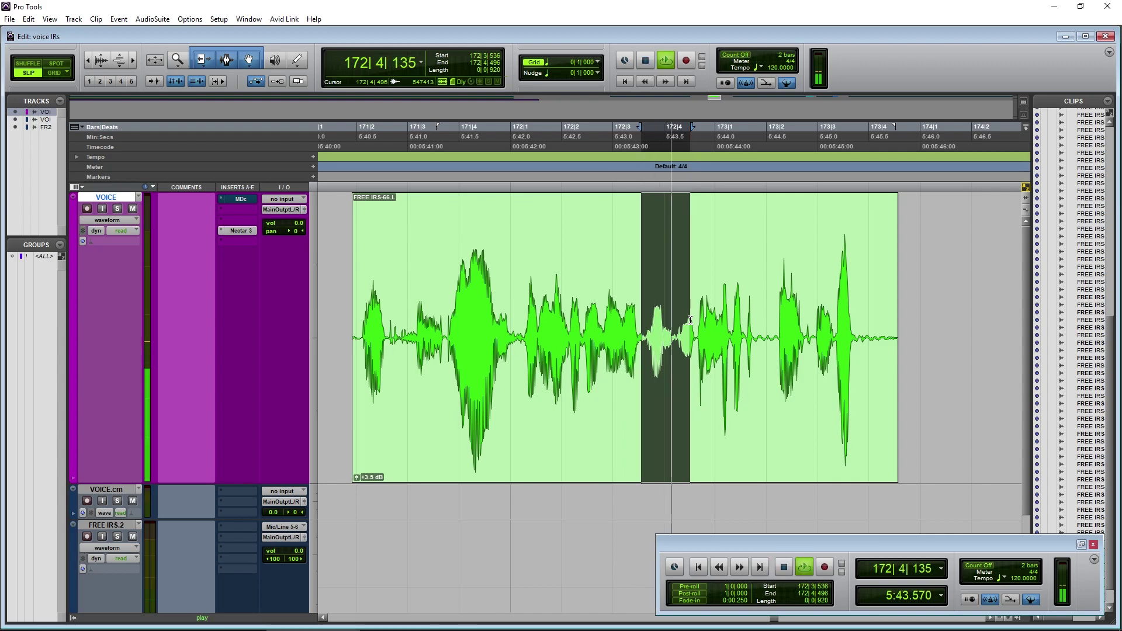
left_click(631, 289)
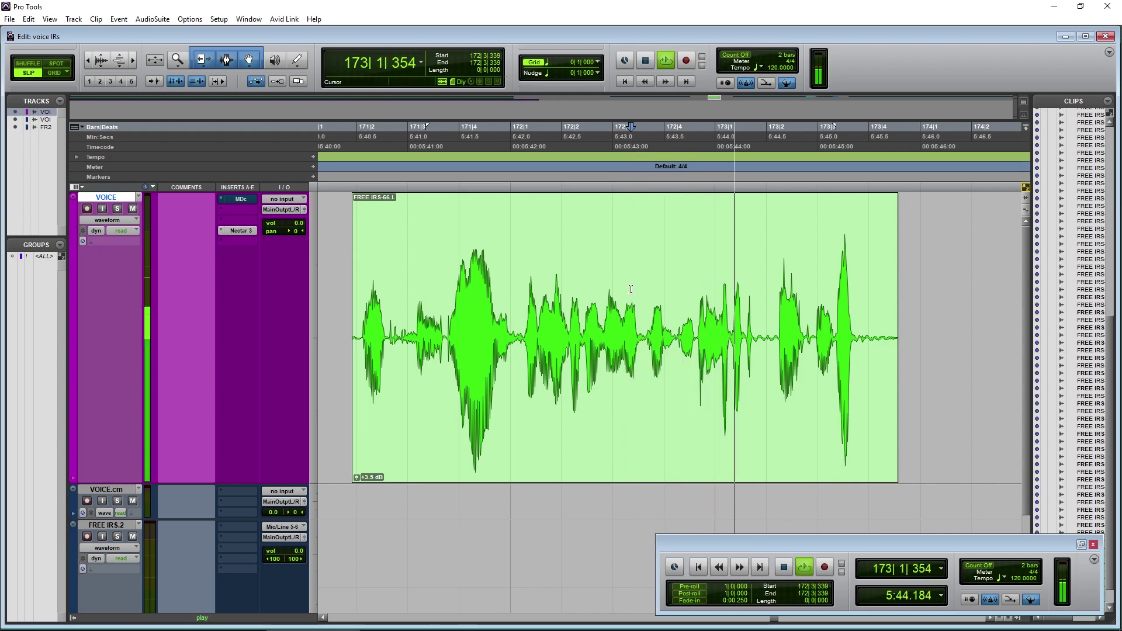
key("space")
- Select the quiet gap from 173|1|699 to 173|2|240, listen to it, and separate it into its own clip
left_click(757, 336)
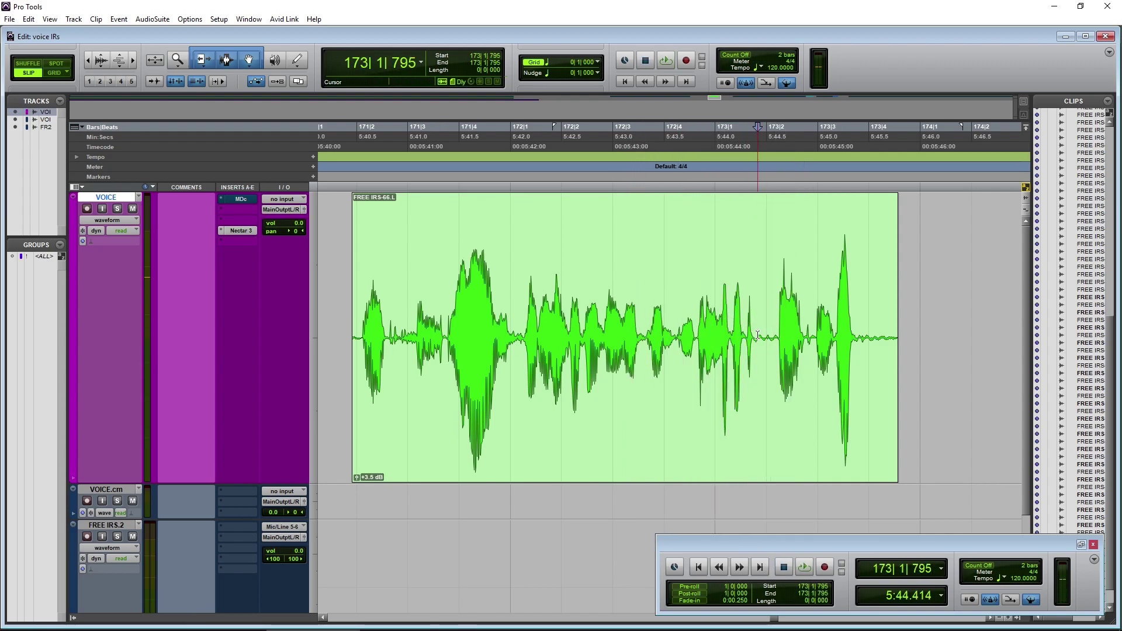
key("ctrl+]")
key("ctrl+]")
left_click_drag(649, 335, 756, 353)
key("space")
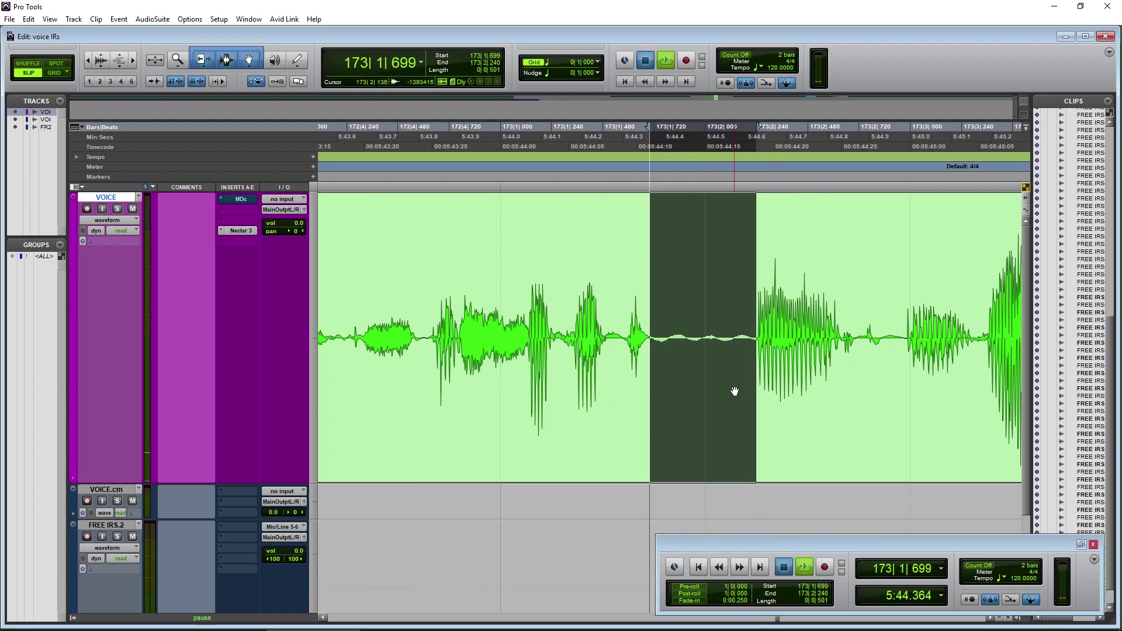
key("space")
key("ctrl+e")
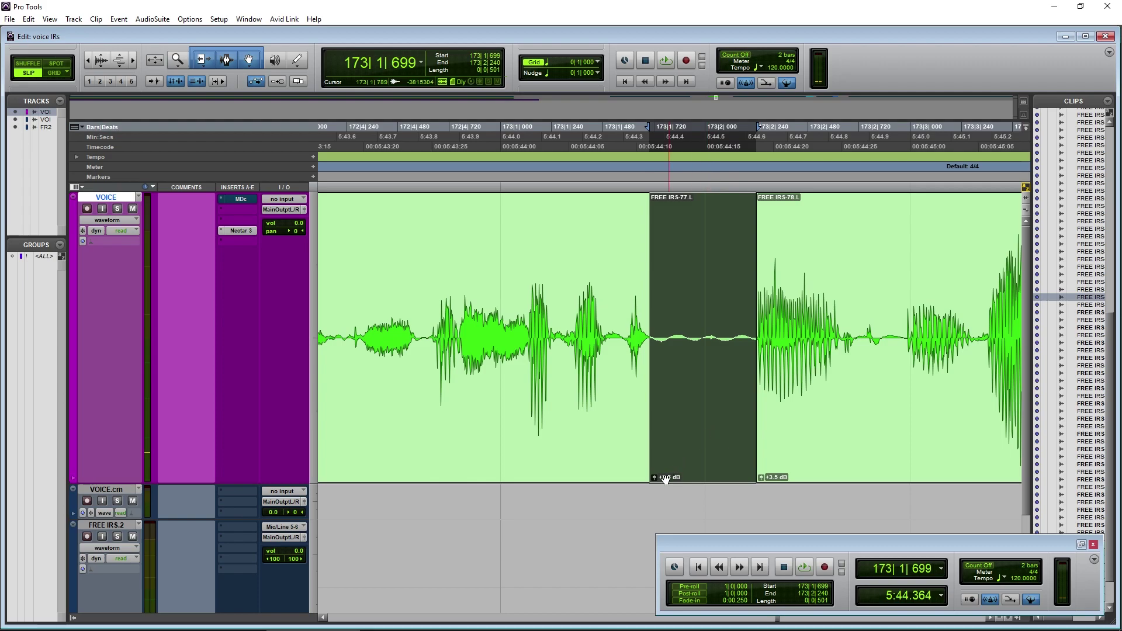
- Boost the clip gain of the separated quiet gap to +20.1 dB and play it
left_click_drag(653, 479, 650, 467)
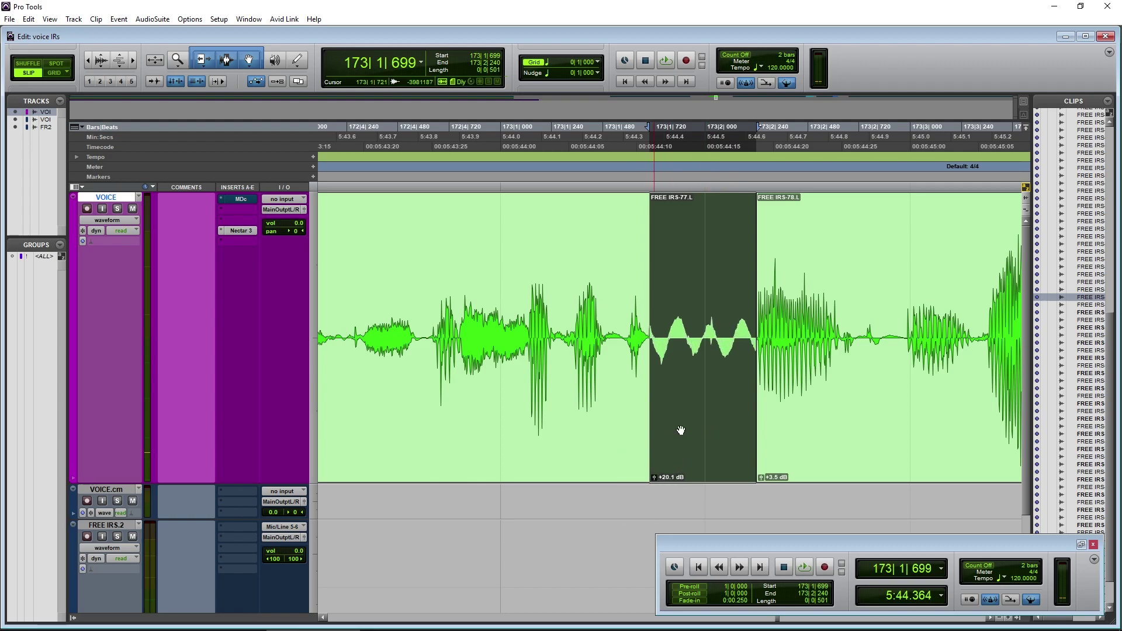
key("space")
key("space")
- Reset the clip gain of the separated quiet gap to 0 dB
left_click(653, 477, "alt")
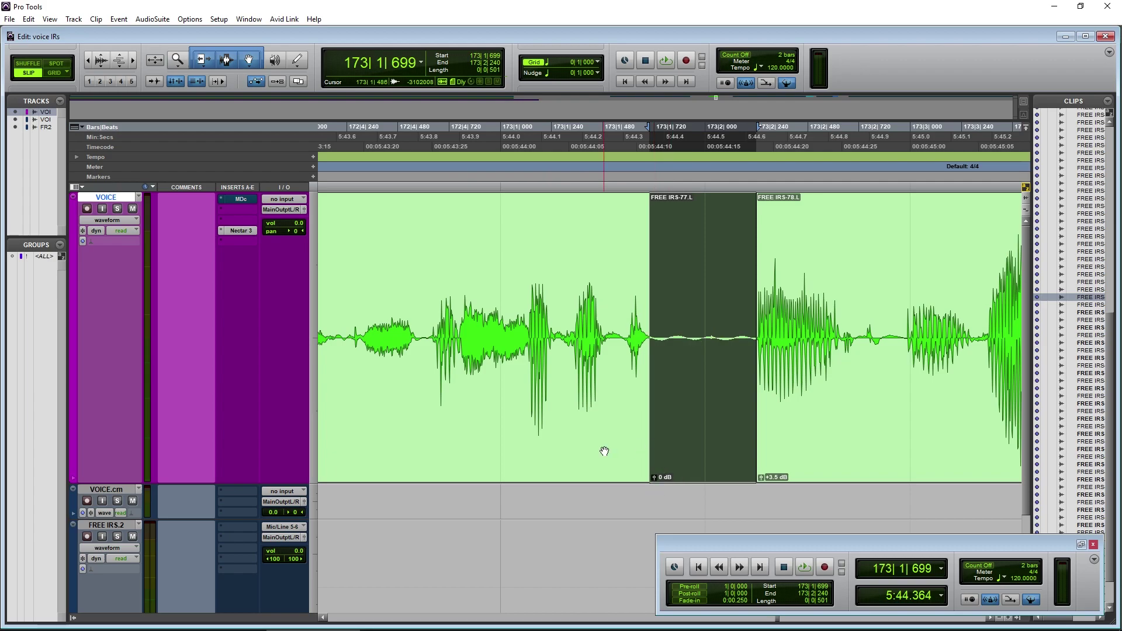
key("ctrl+bracketright")
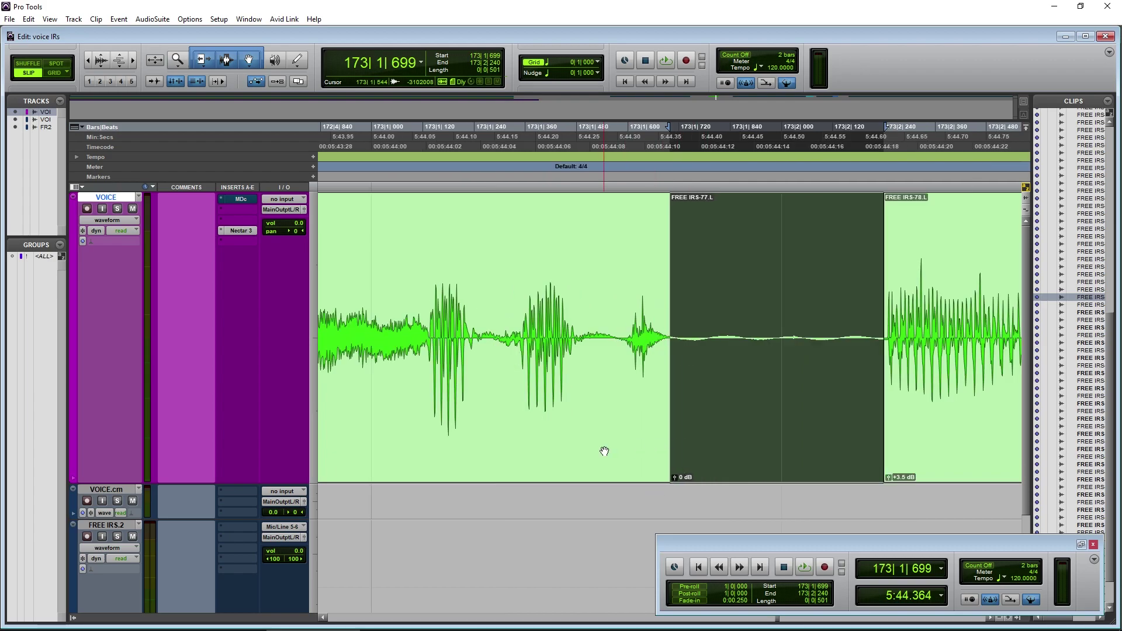
key("ctrl+bracketleft")
key("ctrl+bracketleft")
key("ctrl+bracketleft")
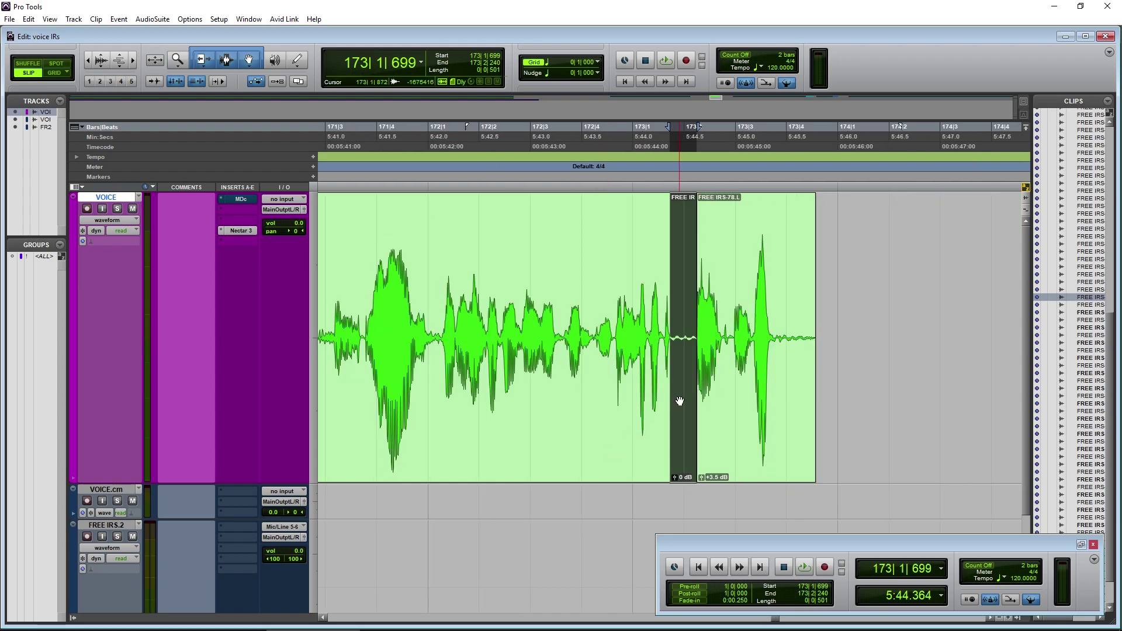
- Play the voice recording from 172|4|671 through the separated quiet gap and into the following words
key("space")
left_click(616, 281)
key("space")
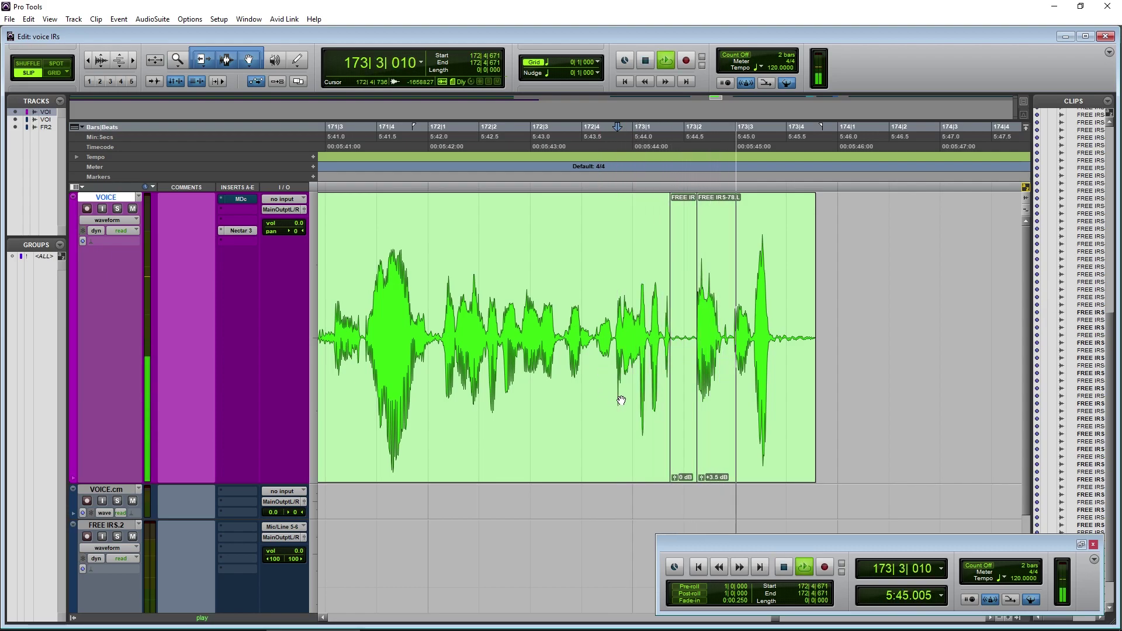
key("space")
- Audition the quiet tail after the last loud word, from 173|3|726 to 173|3|953, and the words just before it
left_click(775, 315)
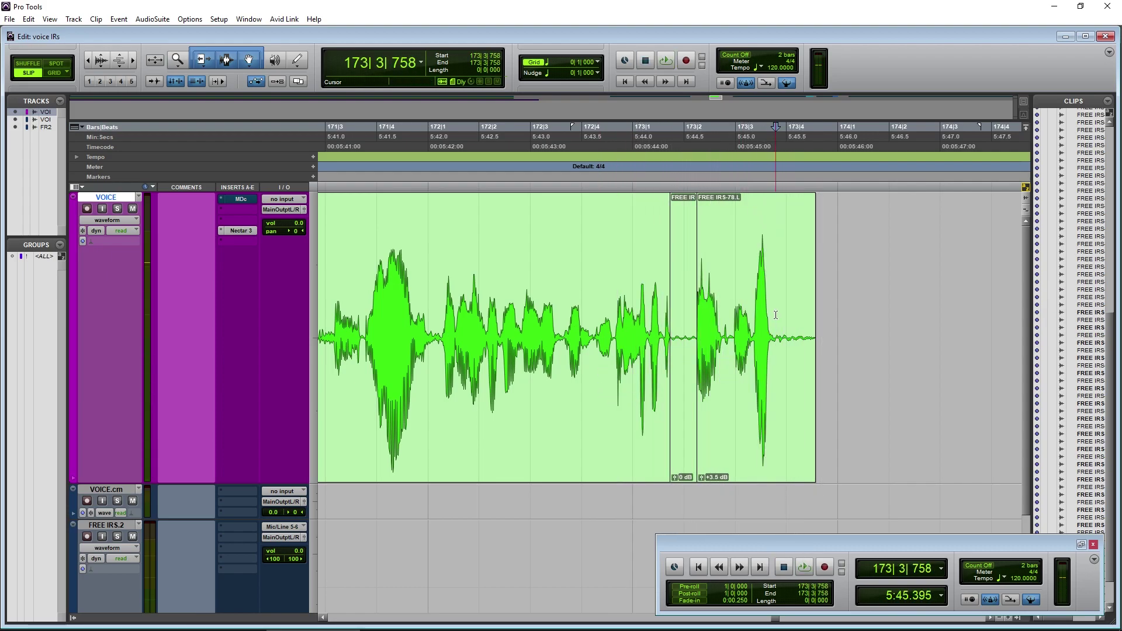
key("ctrl+bracketright")
key("ctrl+bracketright")
left_click_drag(665, 334, 711, 335)
key("space")
key("space")
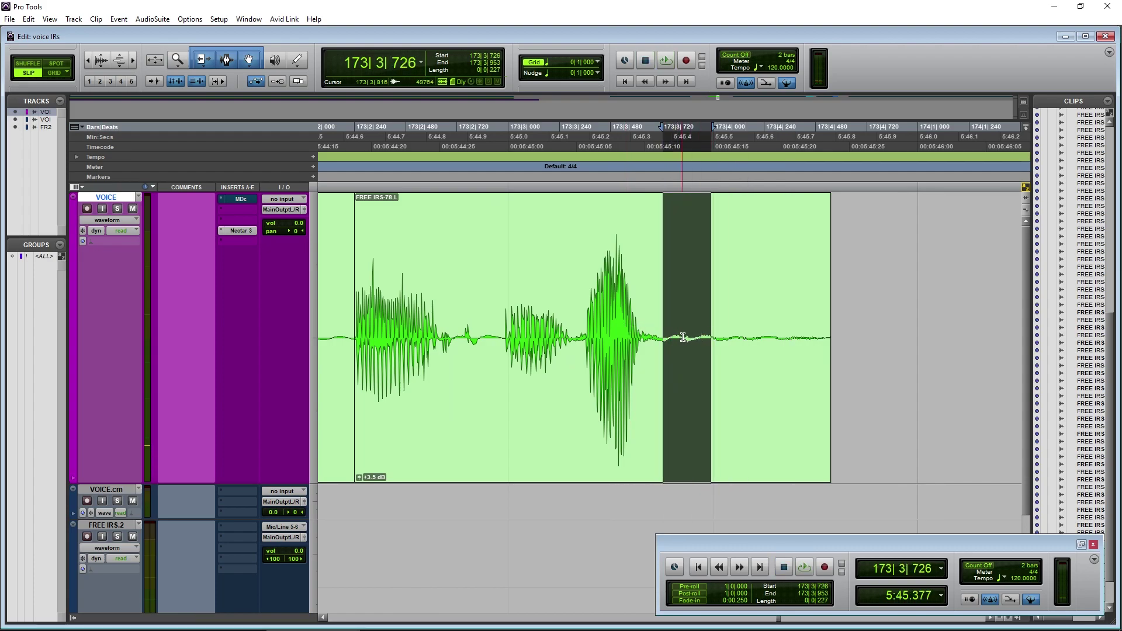
left_click(474, 302)
key("space")
key("space")
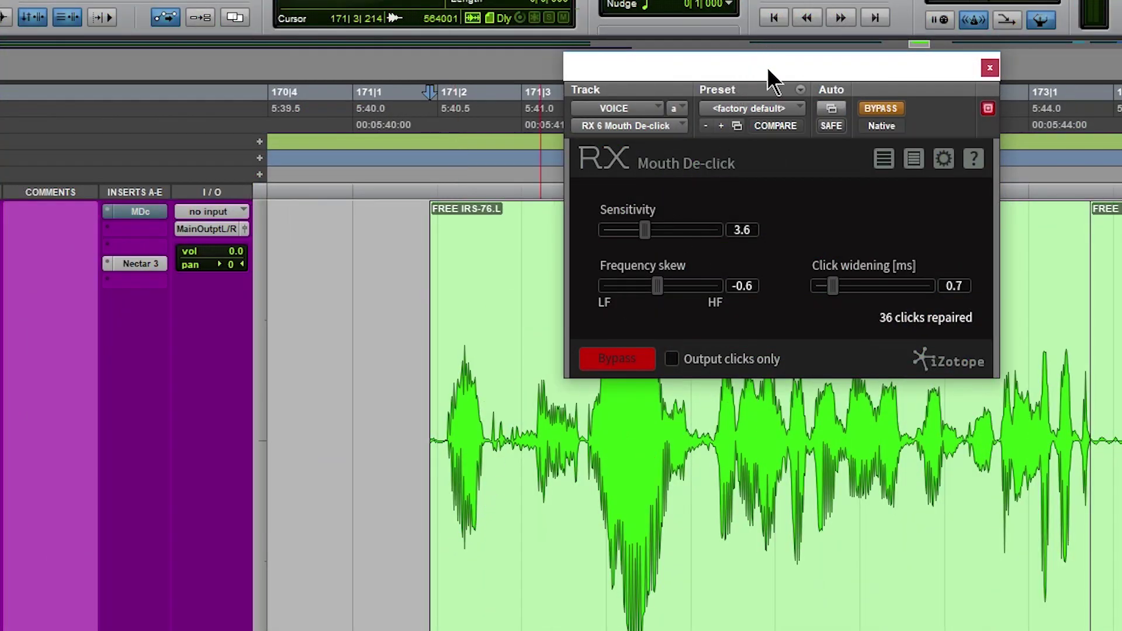
- Turn off the bypass of the Mouth De-click plug-in on the VOICE track
left_click_drag(766, 66, 782, 66)
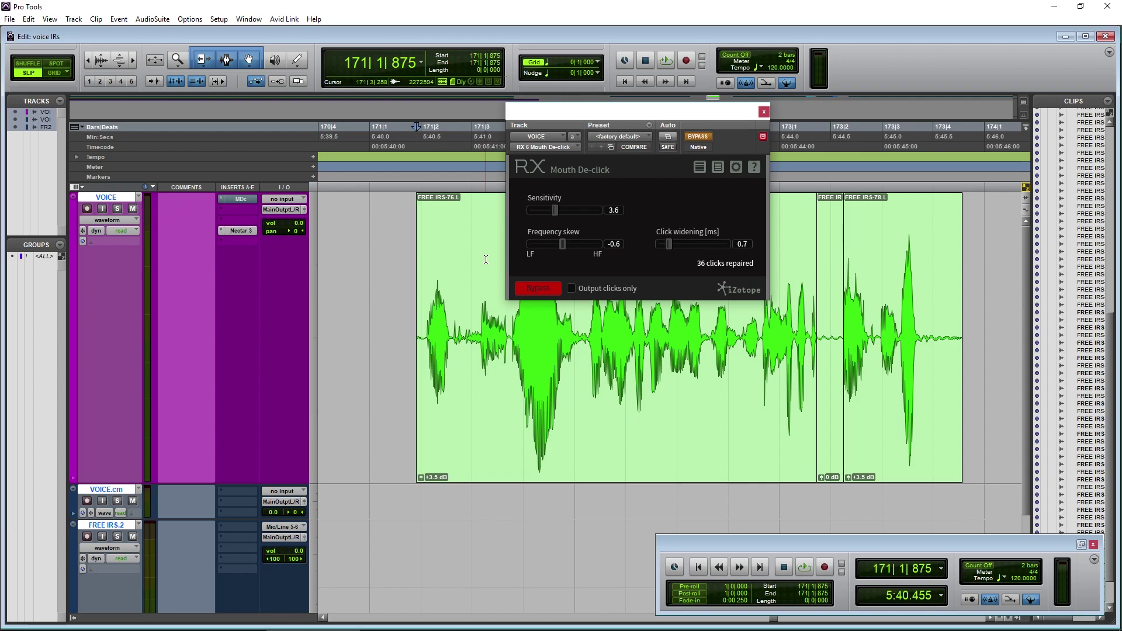
left_click(699, 138)
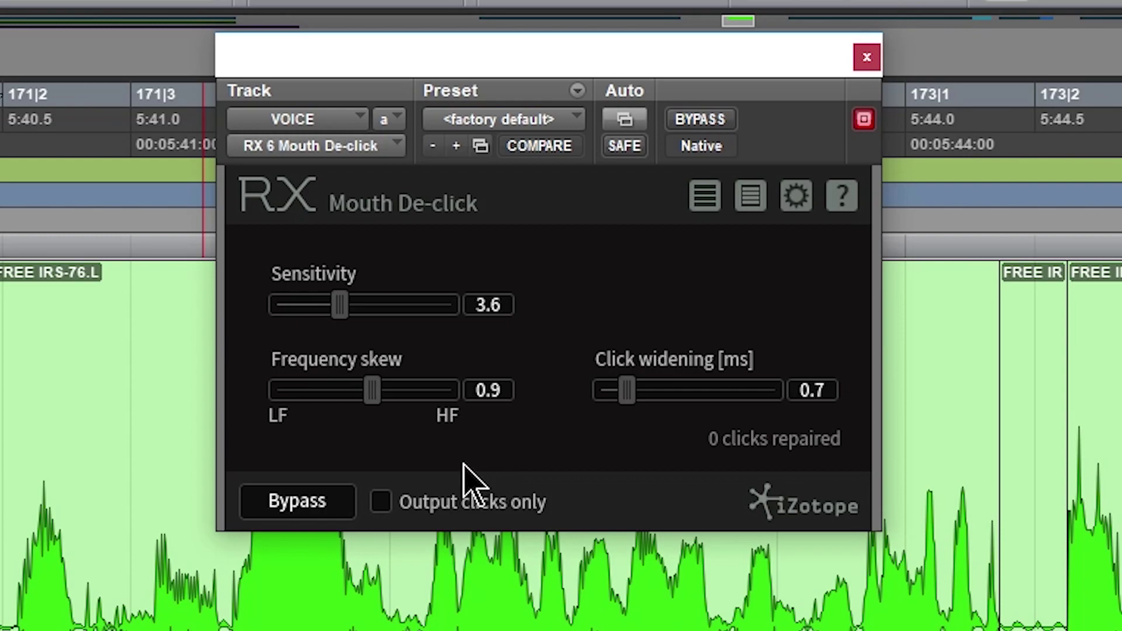
- Set Mouth De-click to Sensitivity 0.0, Click widening 0.3 ms and Frequency skew 5.0
left_click_drag(341, 305, 274, 306)
mouse_move(624, 394)
left_mouse_down()
mouse_move(703, 390)
mouse_move(614, 393)
left_mouse_up()
left_click_drag(376, 394, 409, 393)
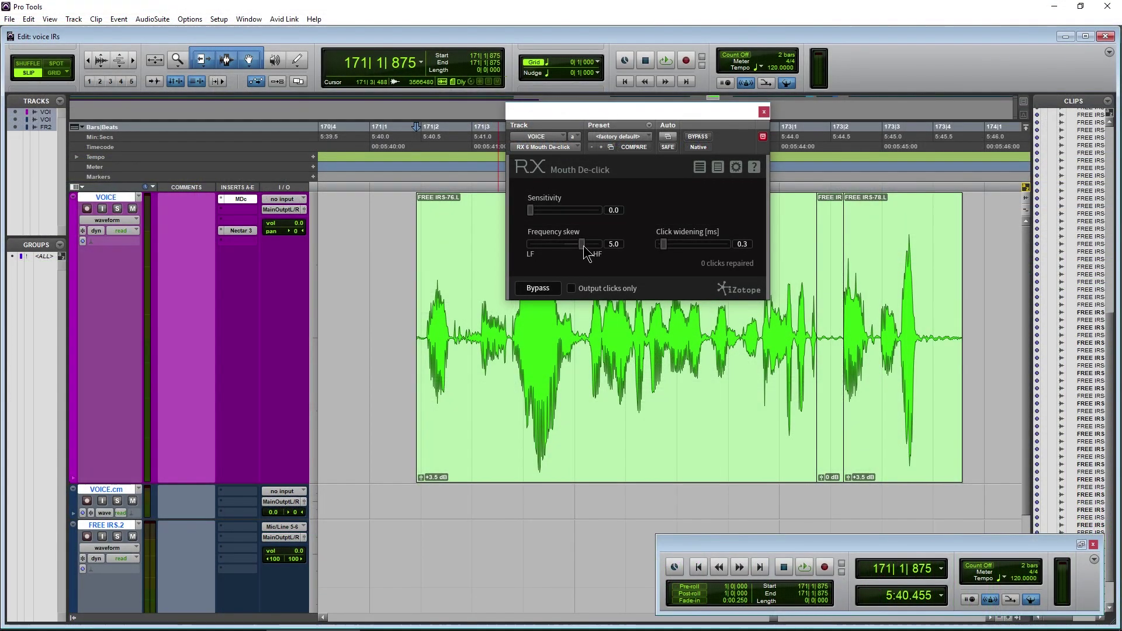
- Set Mouth De-click to Frequency skew 0.9, Sensitivity 1.8 and Click widening 0.6 ms, and play the voice recording through it
left_click_drag(583, 245, 567, 245)
left_click_drag(533, 212, 543, 213)
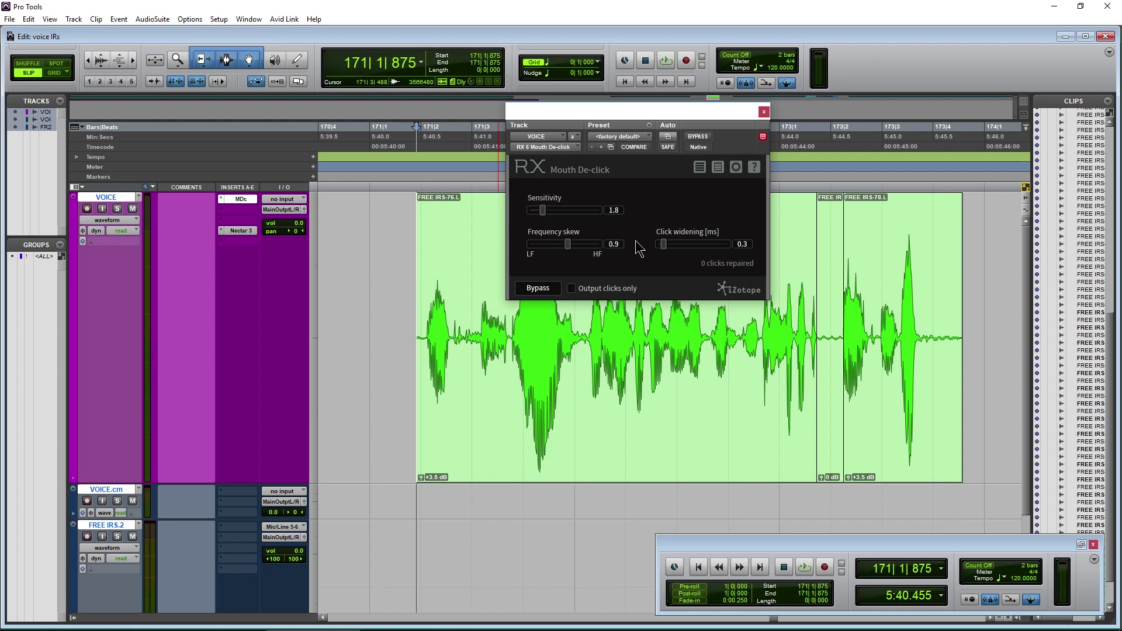
left_click_drag(663, 244, 666, 244)
left_click(697, 136)
left_click(697, 136)
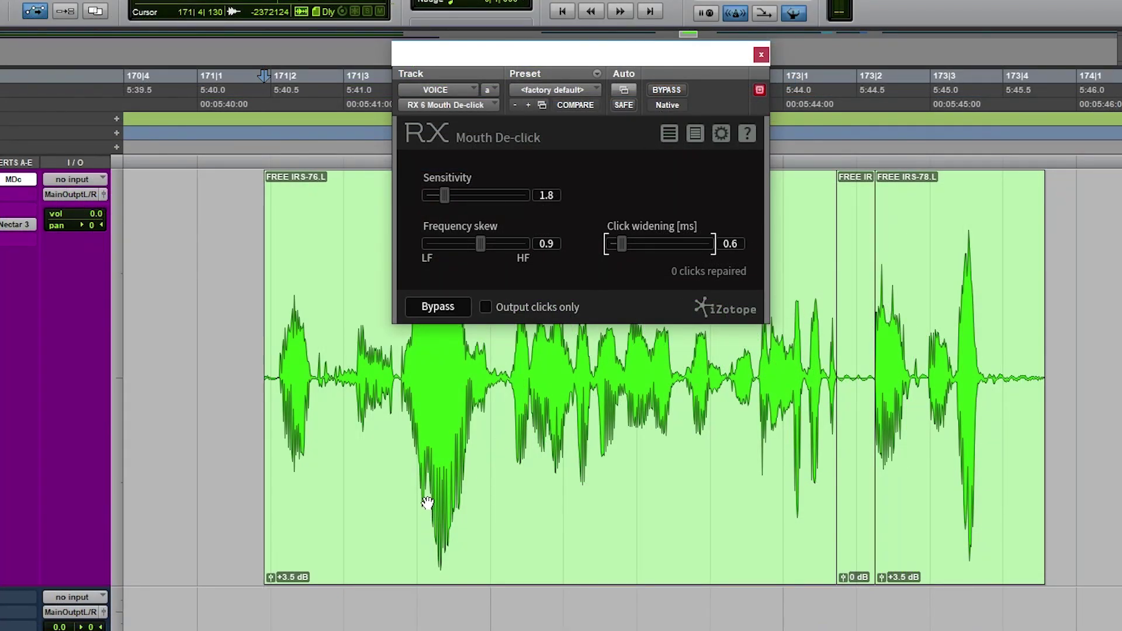
key("space")
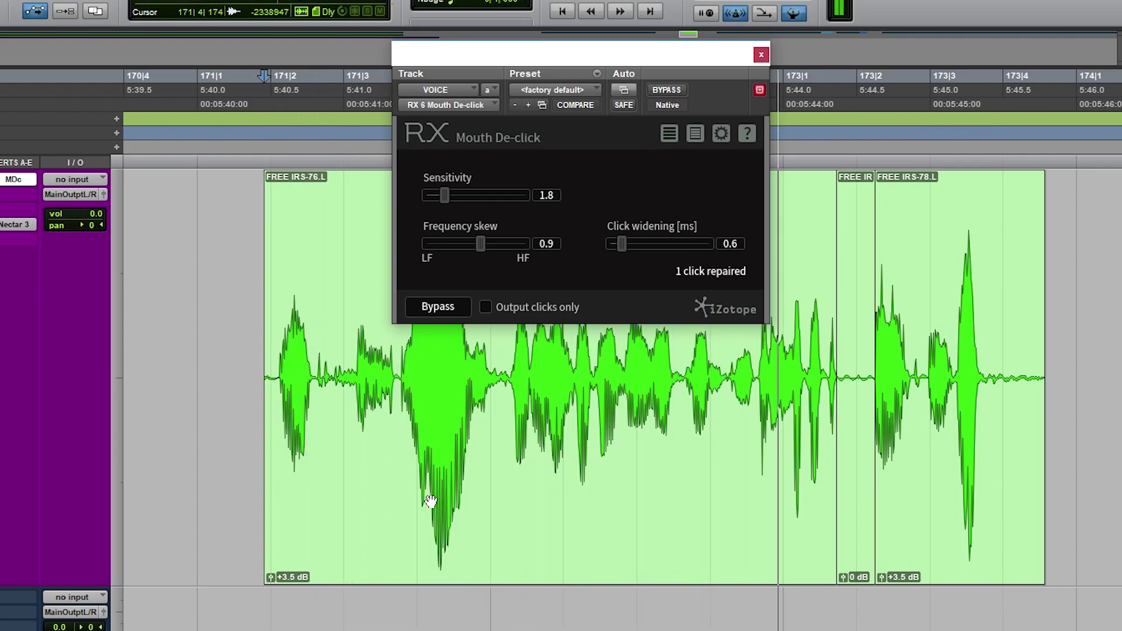
- Set Mouth De-click to Click widening 1.2 ms, Sensitivity 4.1 and Frequency skew -2.5, keeping its window clear of the waveform
left_click_drag(611, 50, 470, 37)
left_click_drag(483, 232, 493, 229)
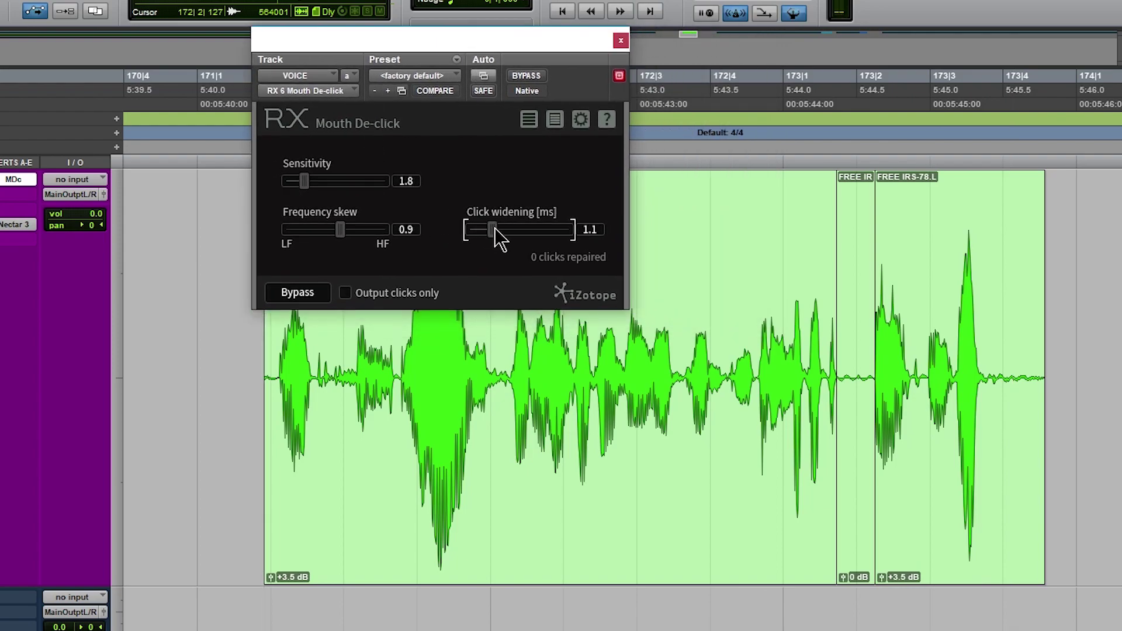
left_click_drag(305, 182, 327, 186)
left_click_drag(340, 229, 324, 232)
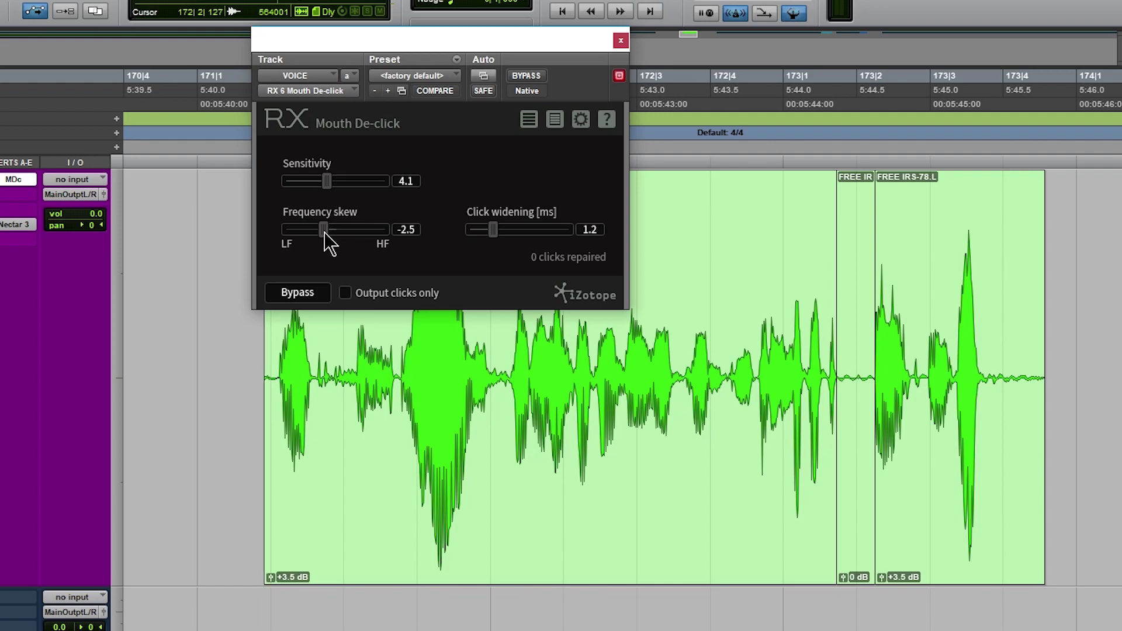
- Select all three voice clips on the VOICE track and play them through Mouth De-click
left_click(406, 453)
left_click(967, 482, "shift")
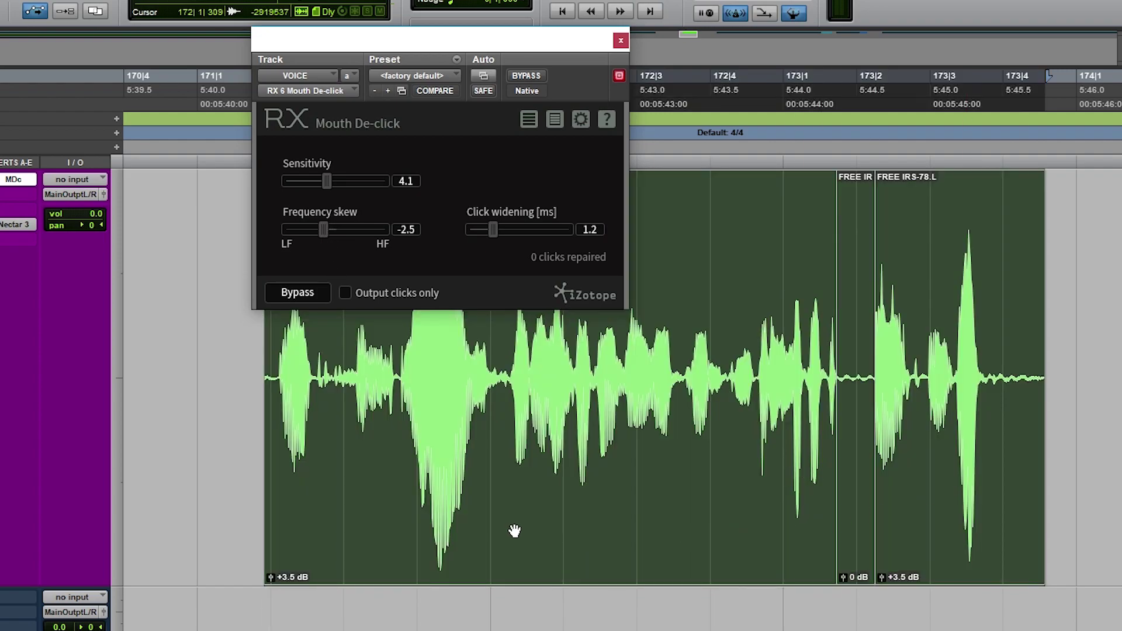
key("space")
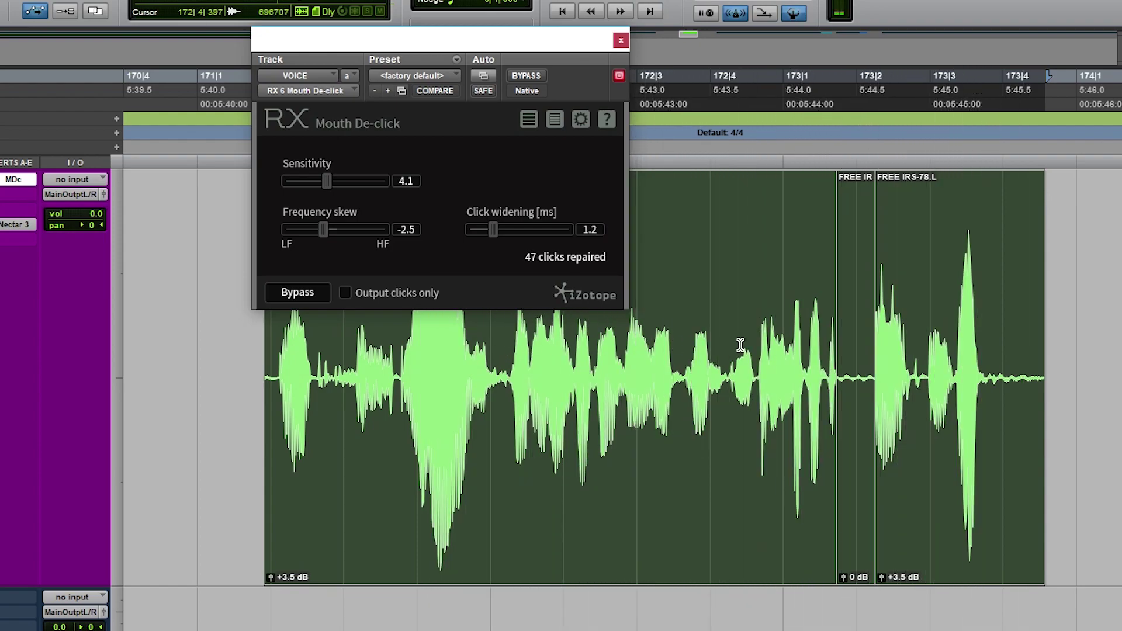
- Set Mouth De-click to Sensitivity 4.8, Frequency skew -4.4 and Click widening 1.6 ms, and play back only the detected clicks
left_click_drag(328, 231, 322, 230)
left_click_drag(330, 184, 338, 185)
left_click_drag(498, 240, 501, 237)
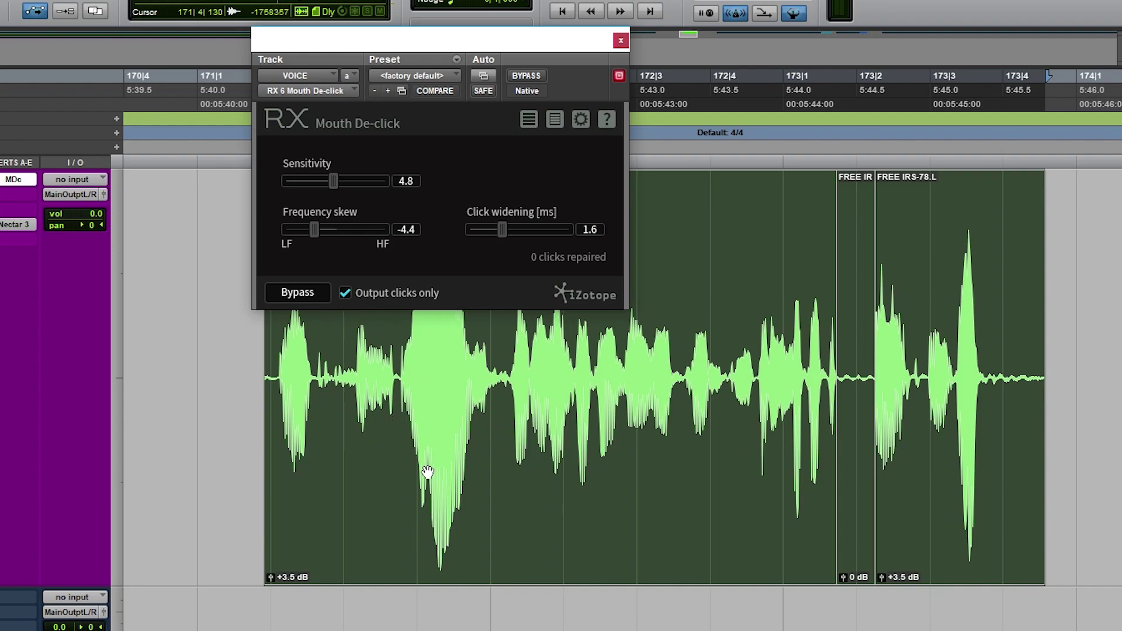
key("space")
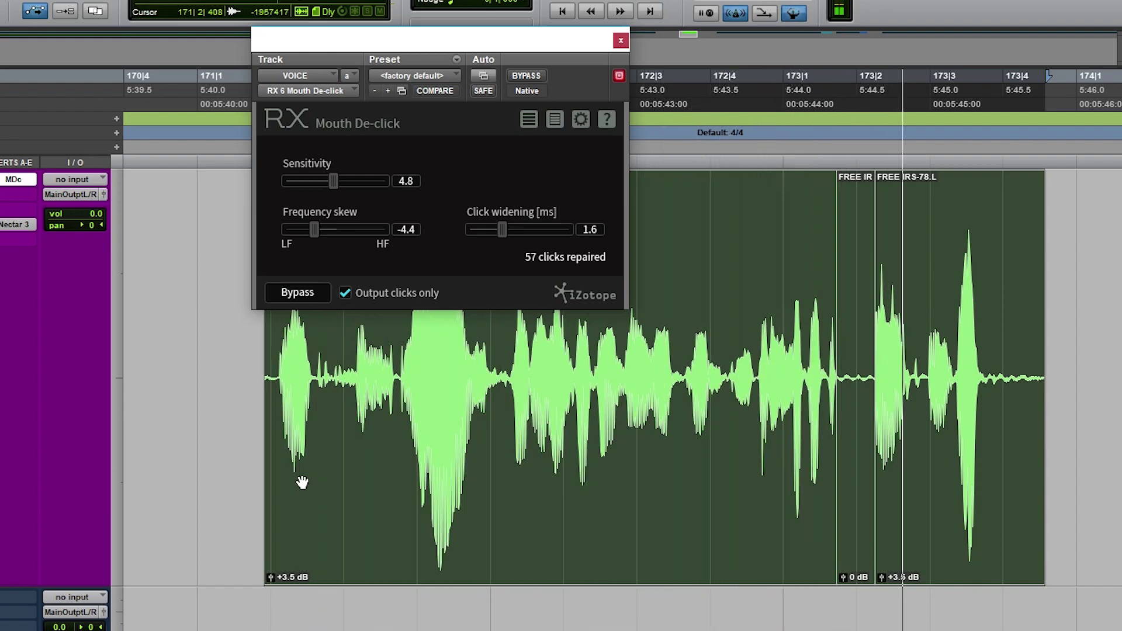
key("space")
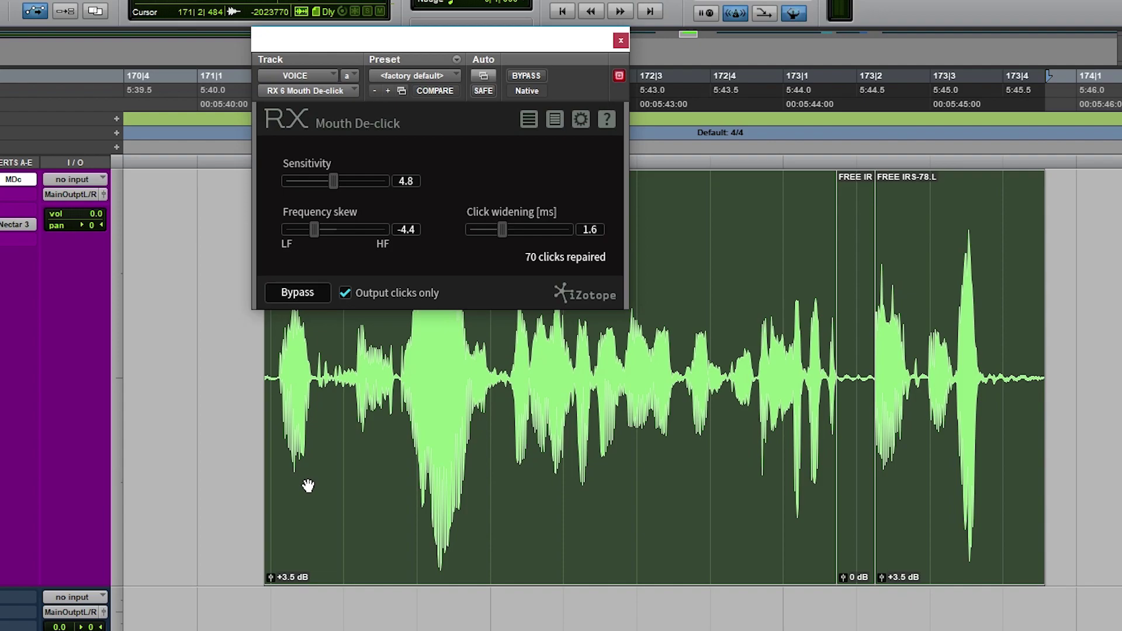
- Turn off clicks-only output, set Sensitivity 5.0, Frequency skew -1.1 and Click widening 1.8 ms, and play the voice clips
left_click(345, 295)
mouse_move(317, 230)
left_mouse_down()
mouse_move(341, 230)
mouse_move(332, 230)
left_mouse_up()
left_click_drag(333, 181, 337, 181)
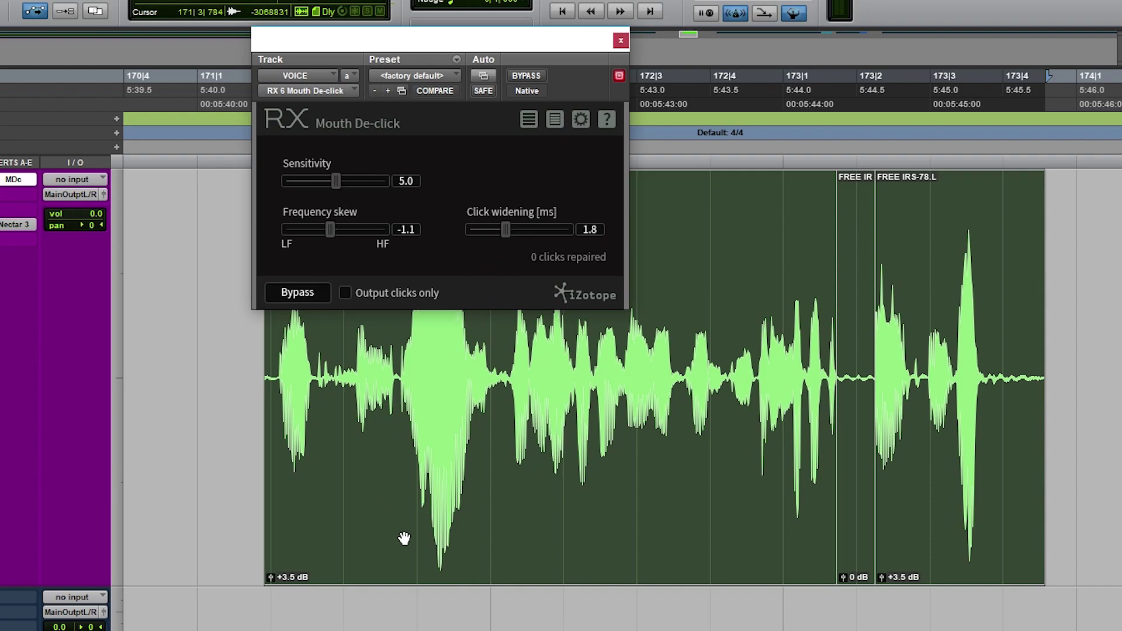
key("space")
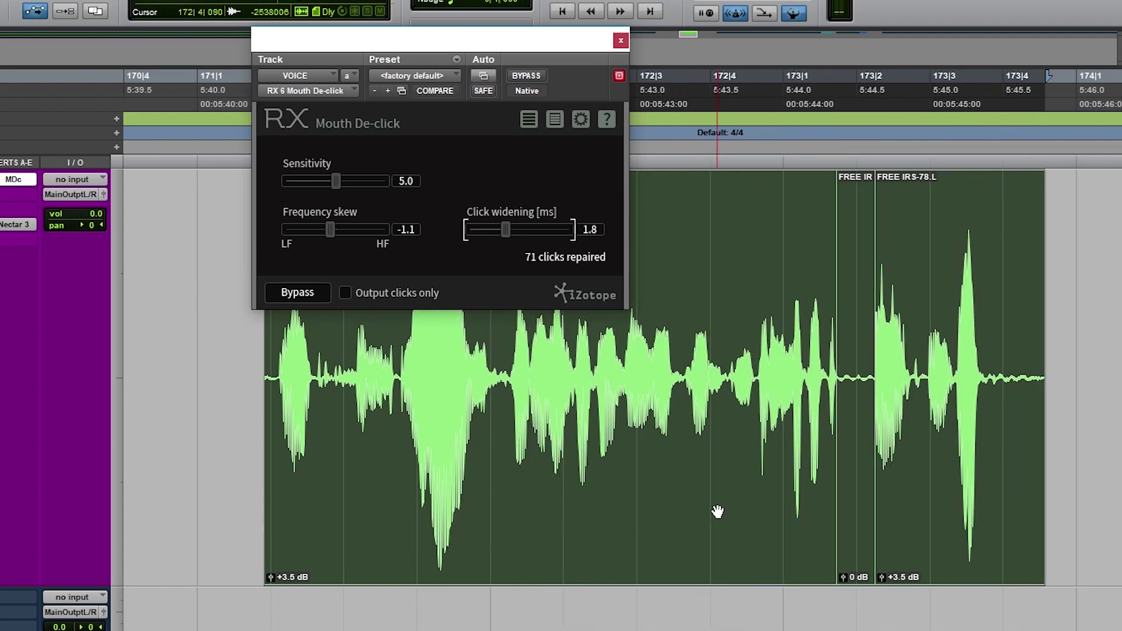
- Set Mouth De-click to Sensitivity 6.4, Frequency skew -3.2 and Click widening 2.3 ms, and play the voice clips through it
left_click_drag(503, 228, 514, 232)
left_click_drag(335, 233, 341, 236)
left_click_drag(333, 186, 348, 181)
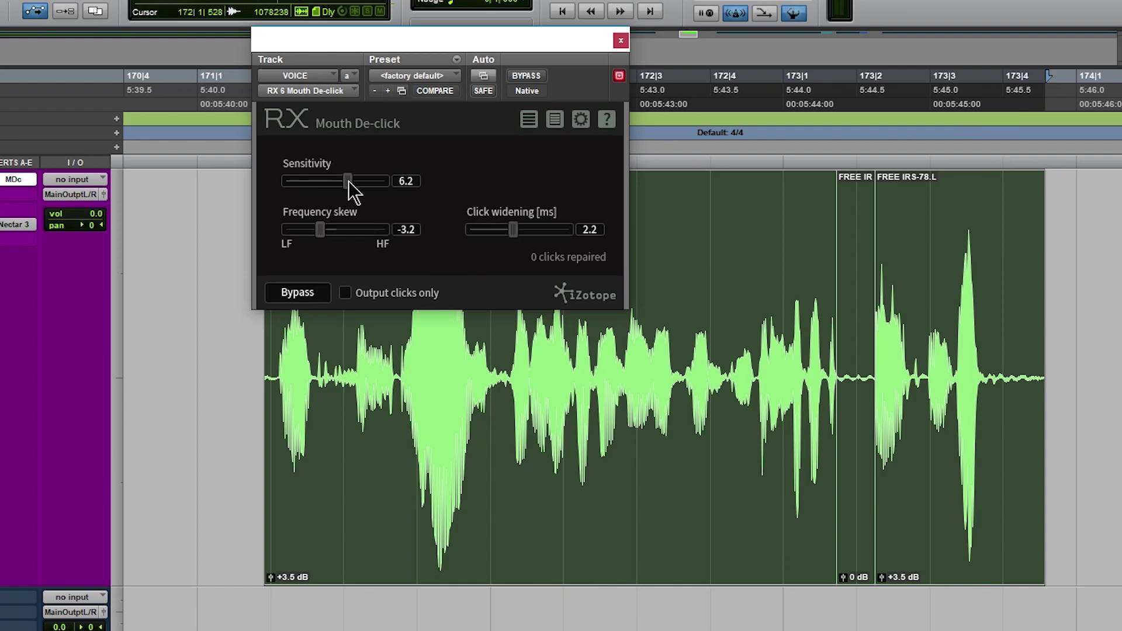
left_click(514, 233)
key("space")
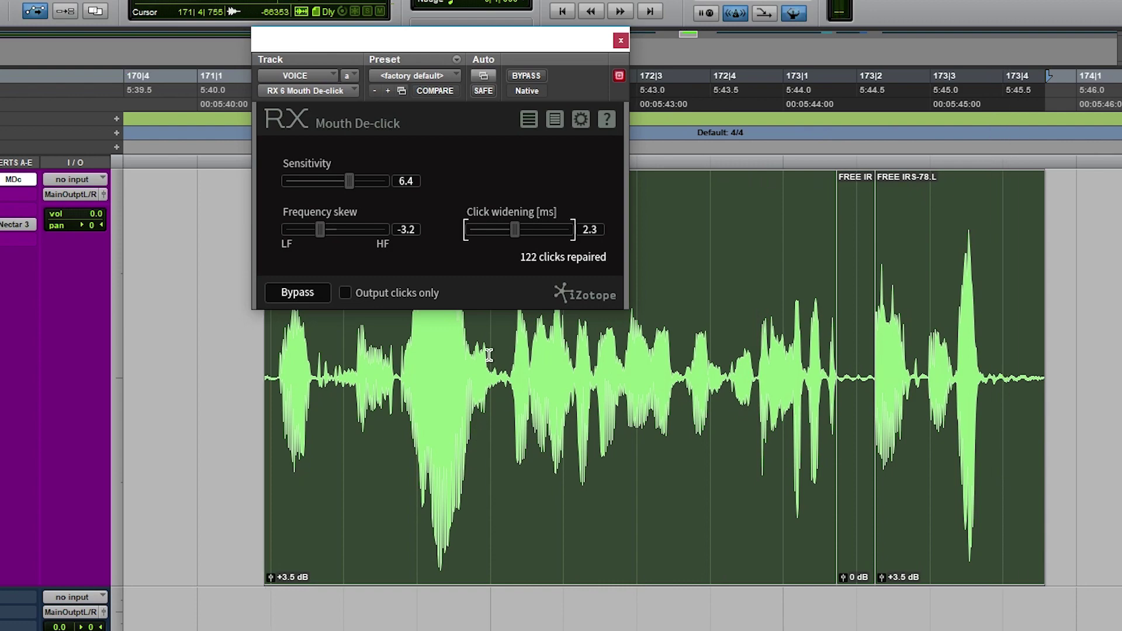
- Switch from Mouth De-click to the Nectar 3 insert on the VOICE track, view its EQ 1 module and close the plug-in
left_click(620, 40)
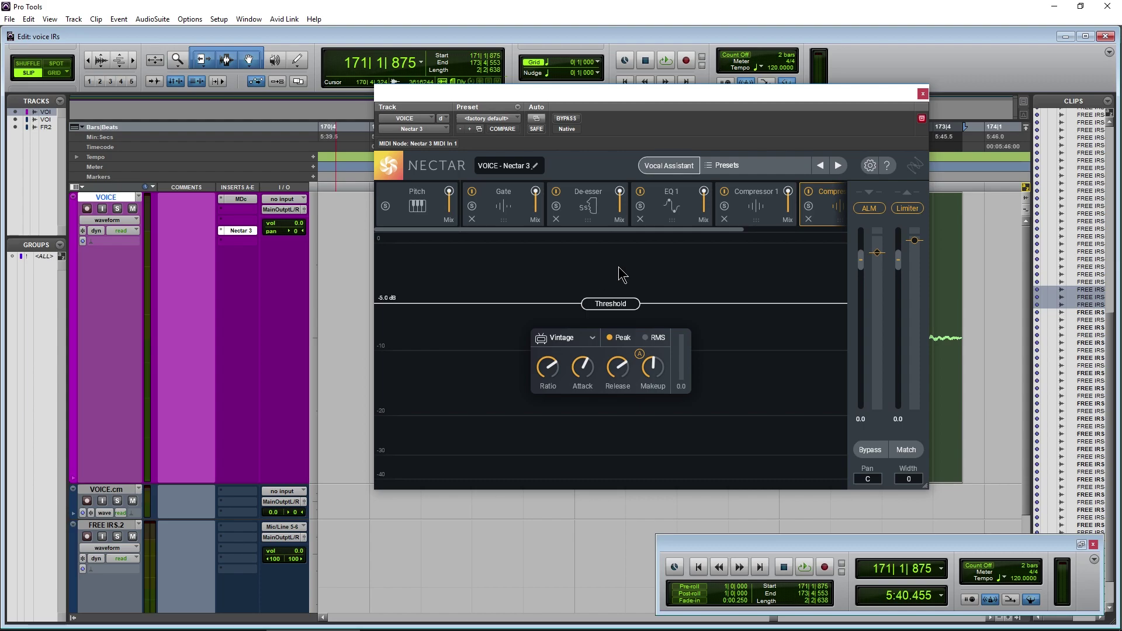
left_click(652, 225)
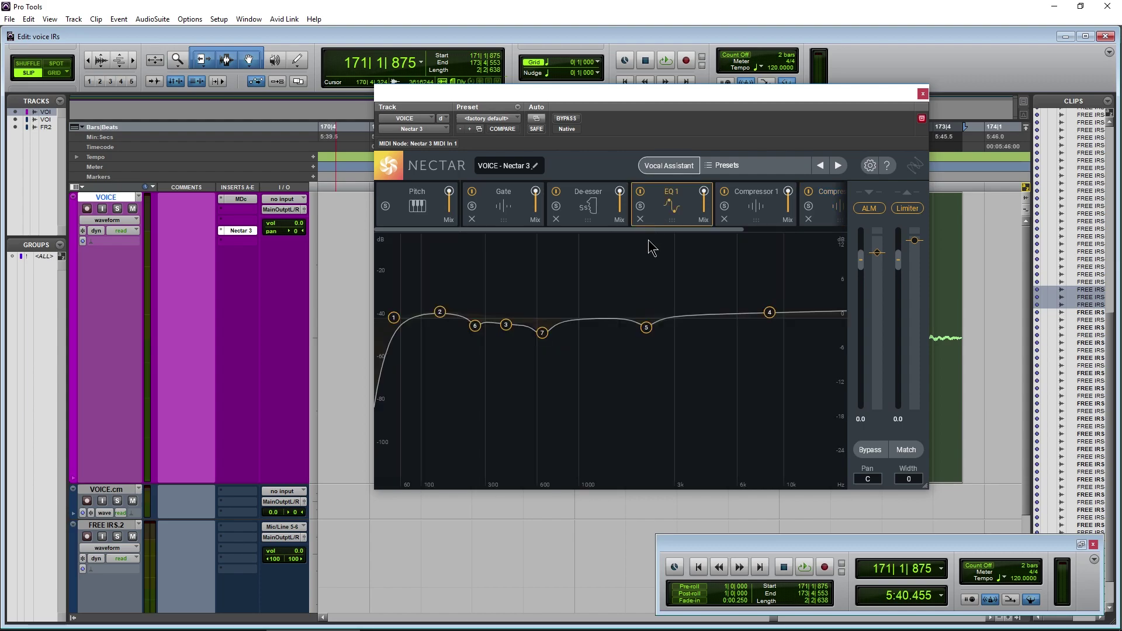
left_click_drag(565, 230, 650, 231)
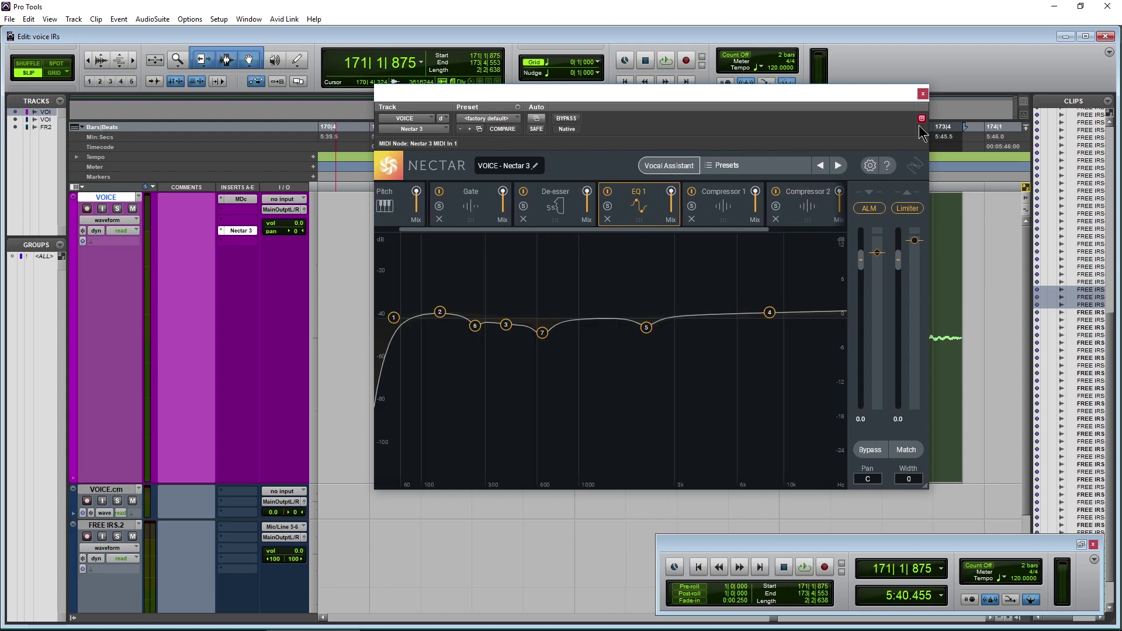
left_click(922, 93)
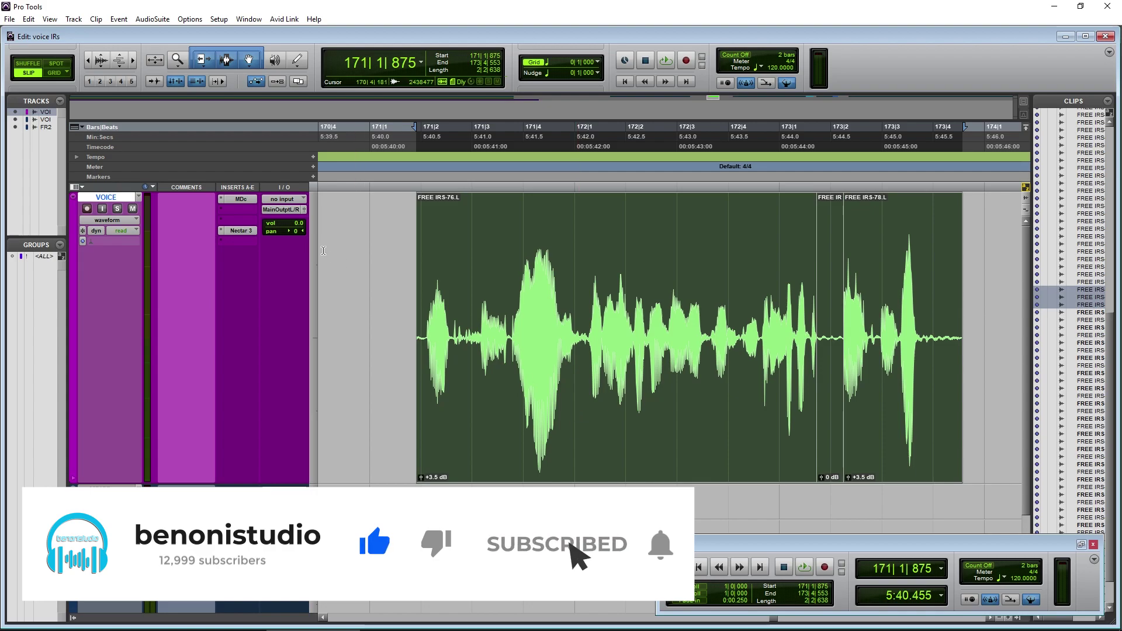
- Set the VOICE track's Mouth De-click insert to Sensitivity 5.2, Frequency skew -2.8 and Click widening 1.8 ms, and close its window
left_click(241, 198)
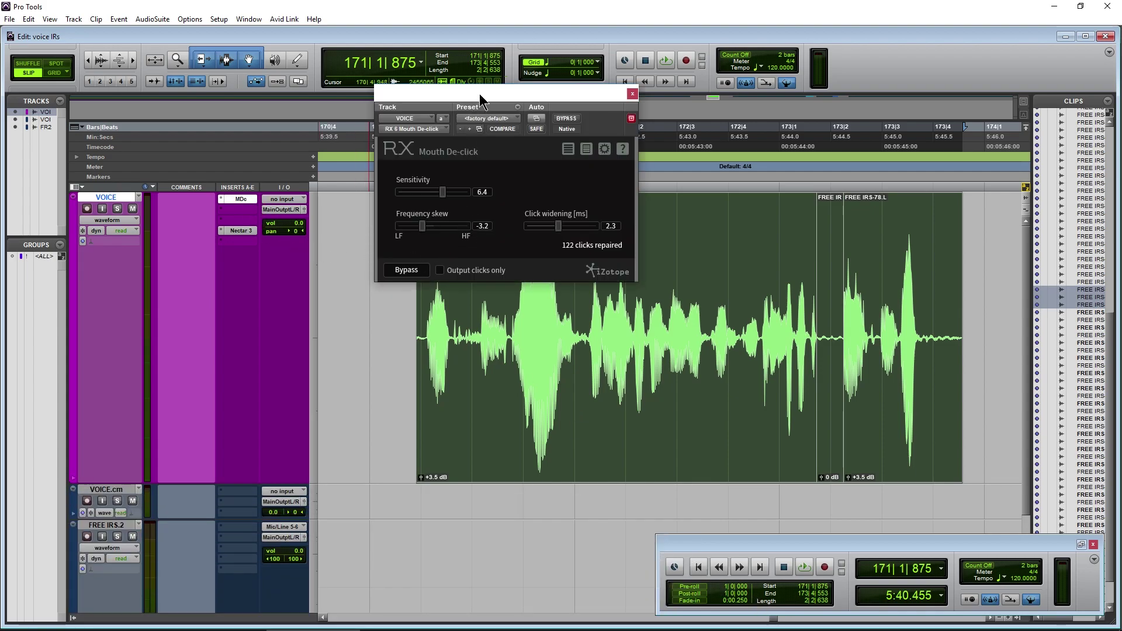
left_click_drag(485, 102, 500, 109)
left_click_drag(580, 236, 575, 242)
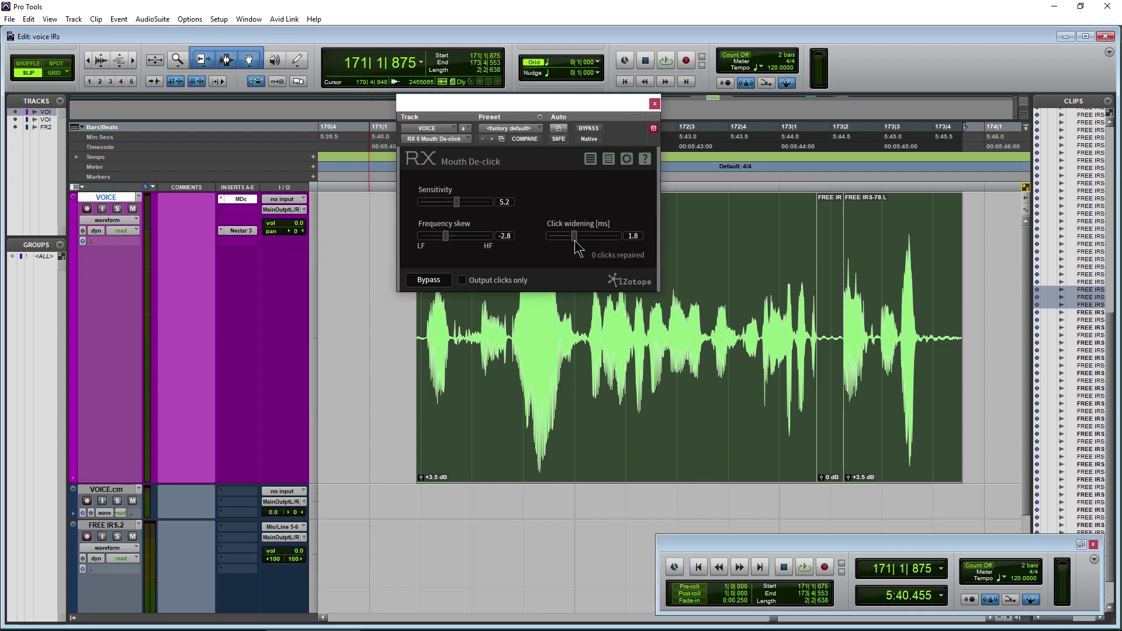
left_click(654, 105)
right_click(496, 352)
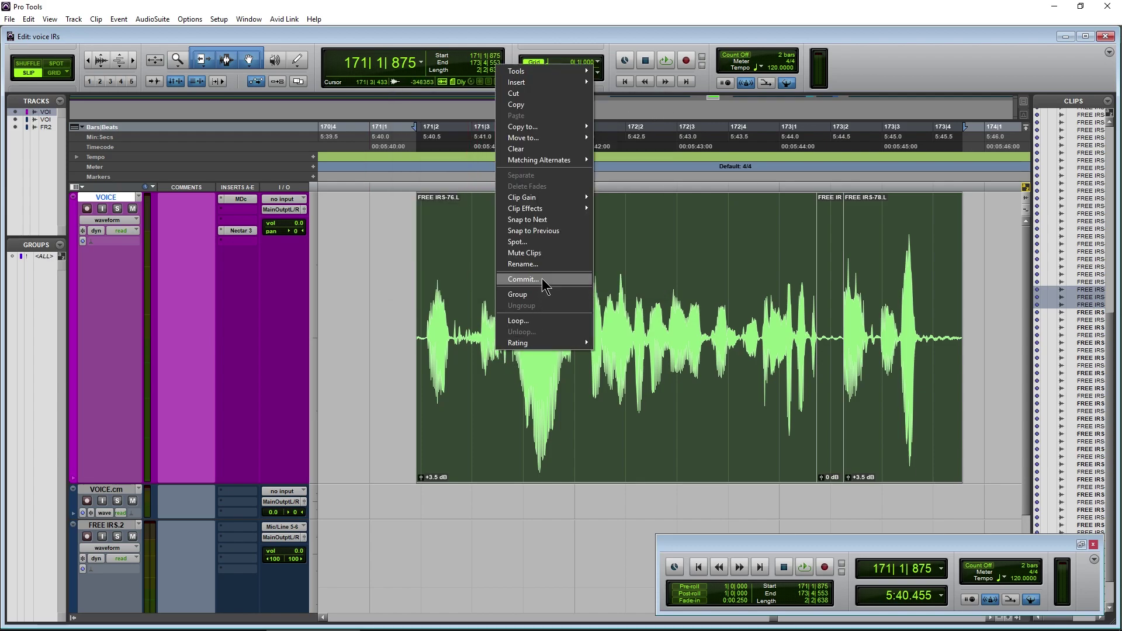
left_click(477, 441)
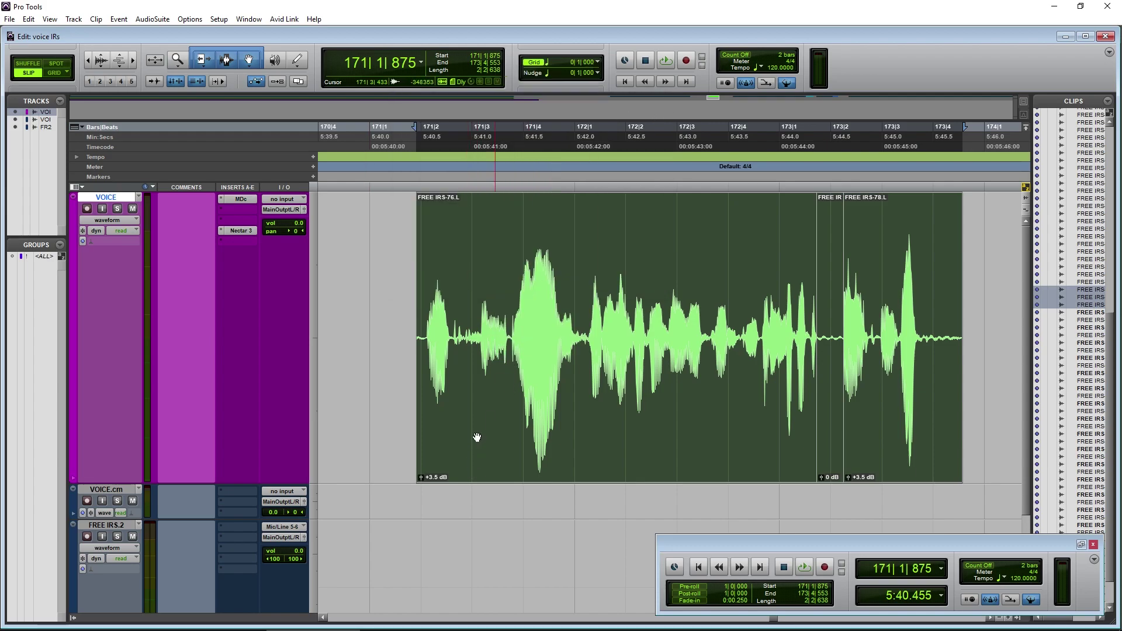
- Bypass the Mouth De-click insert on the VOICE track and open RX 6 Mouth De-click as an AudioSuite process, clear of the waveform
left_click(242, 202, "ctrl")
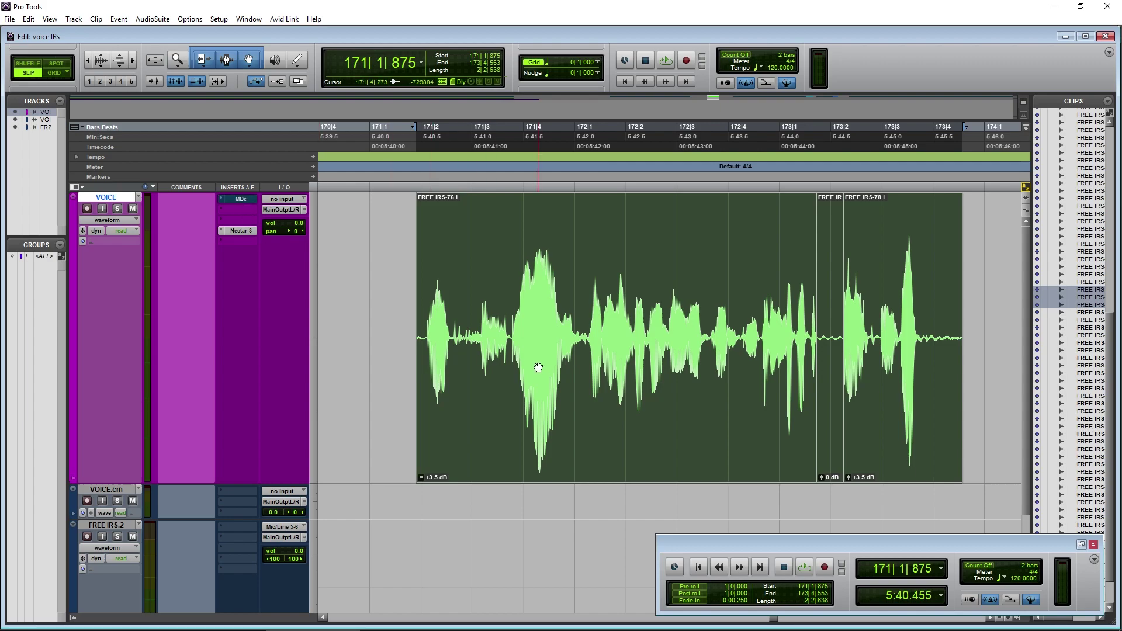
left_click(200, 20)
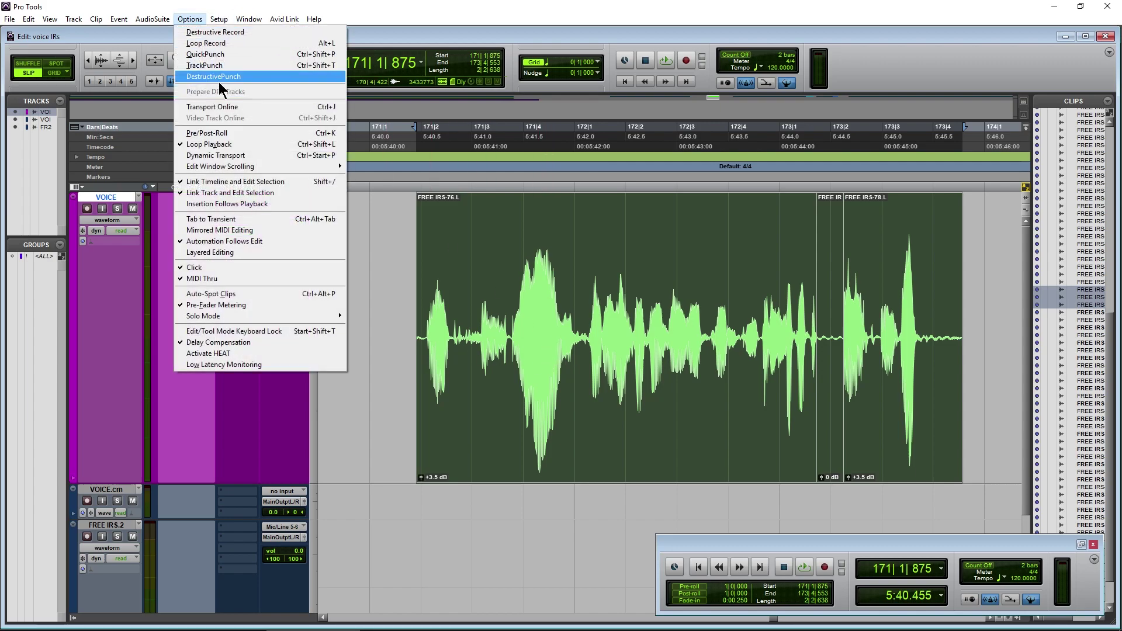
mouse_move(153, 20)
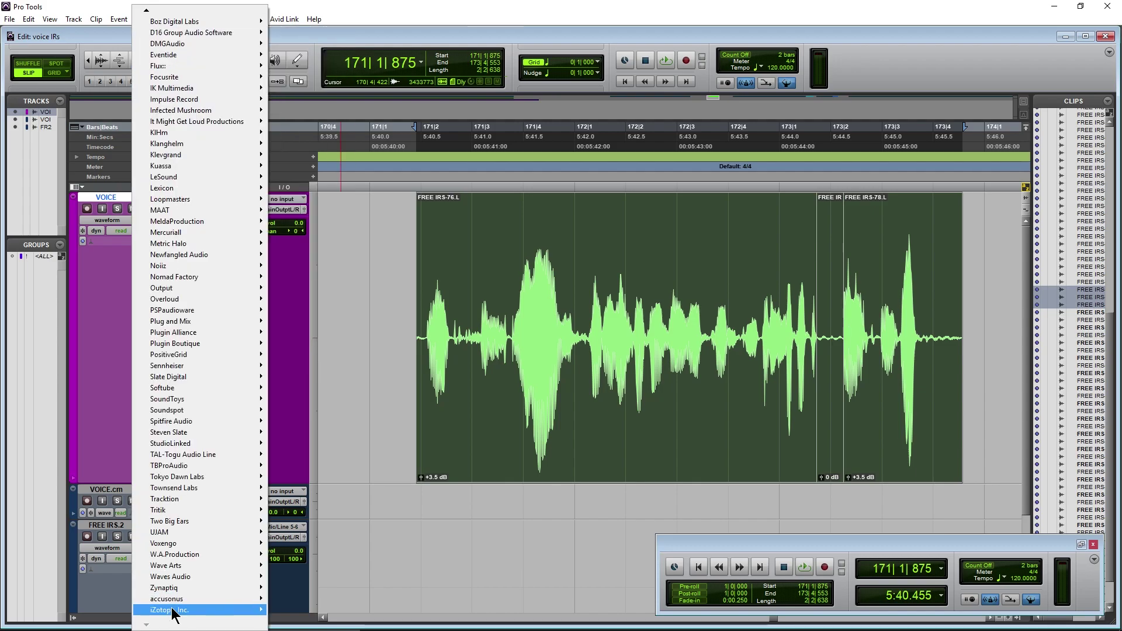
mouse_move(171, 609)
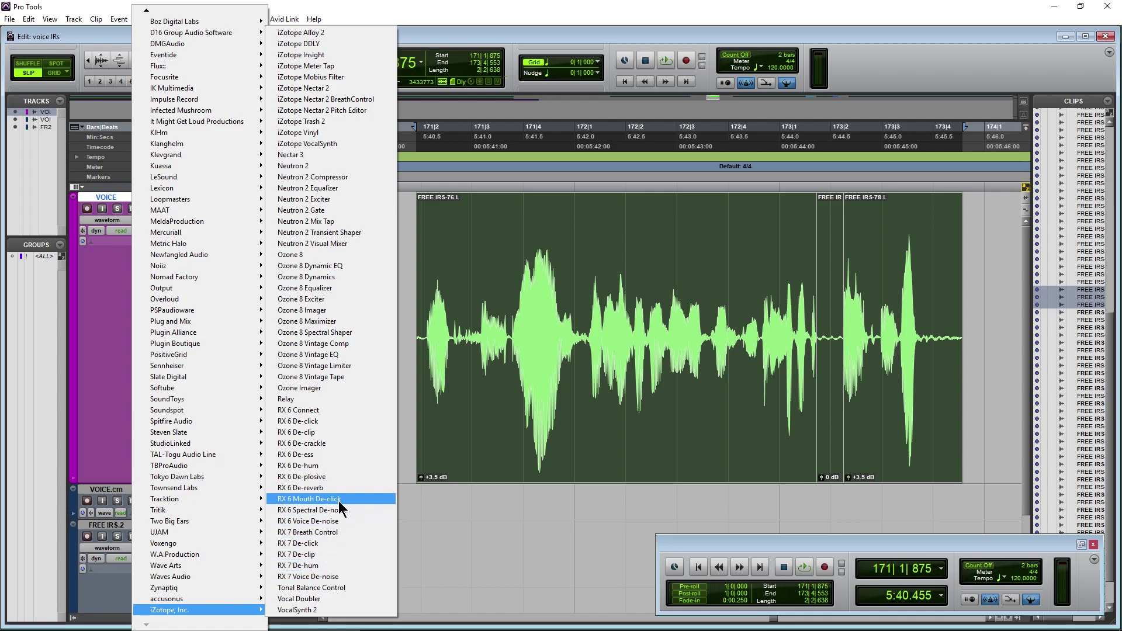
left_click(347, 500)
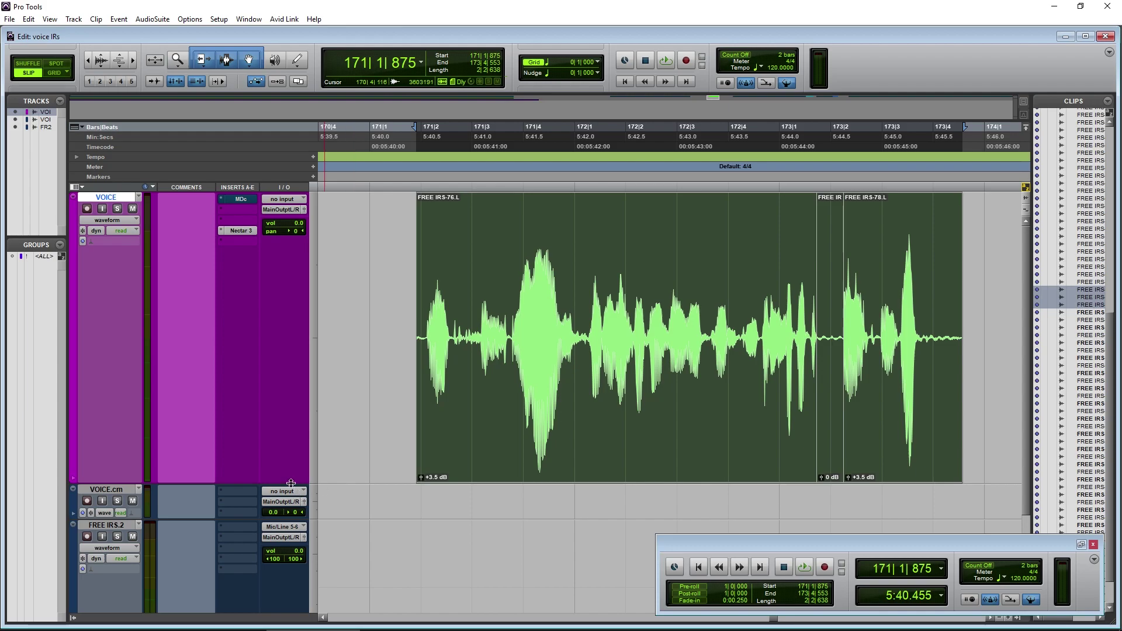
left_click_drag(255, 173, 294, 100)
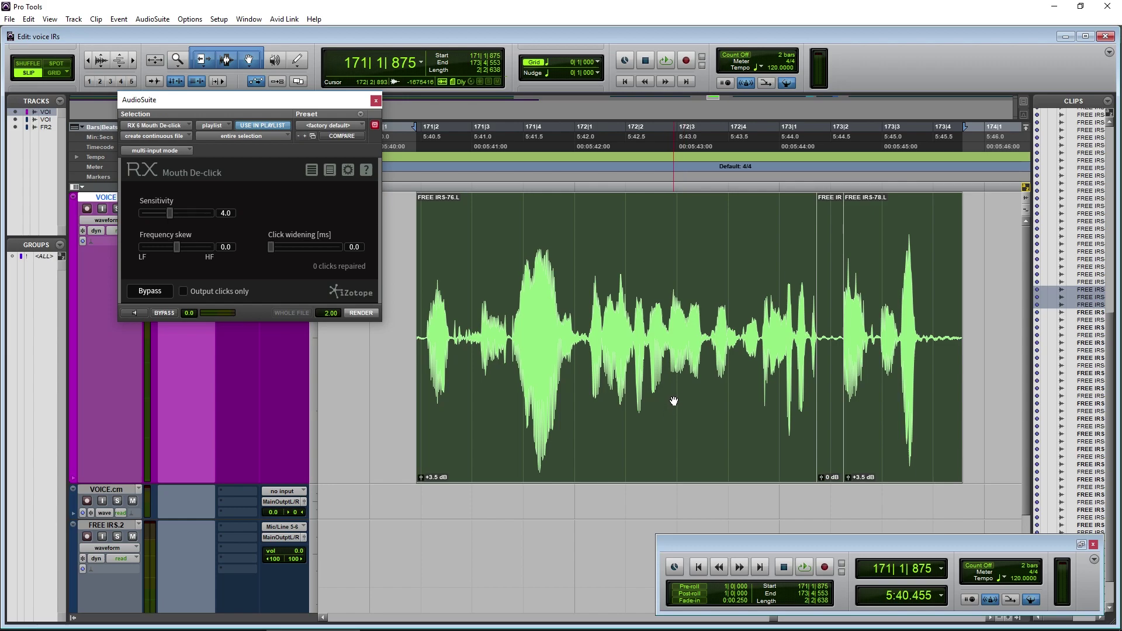
- Play the voice recording, then select the section from about 172|1|200 to 172|2|532 and audition it
left_click(450, 474)
left_click_drag(279, 102, 318, 97)
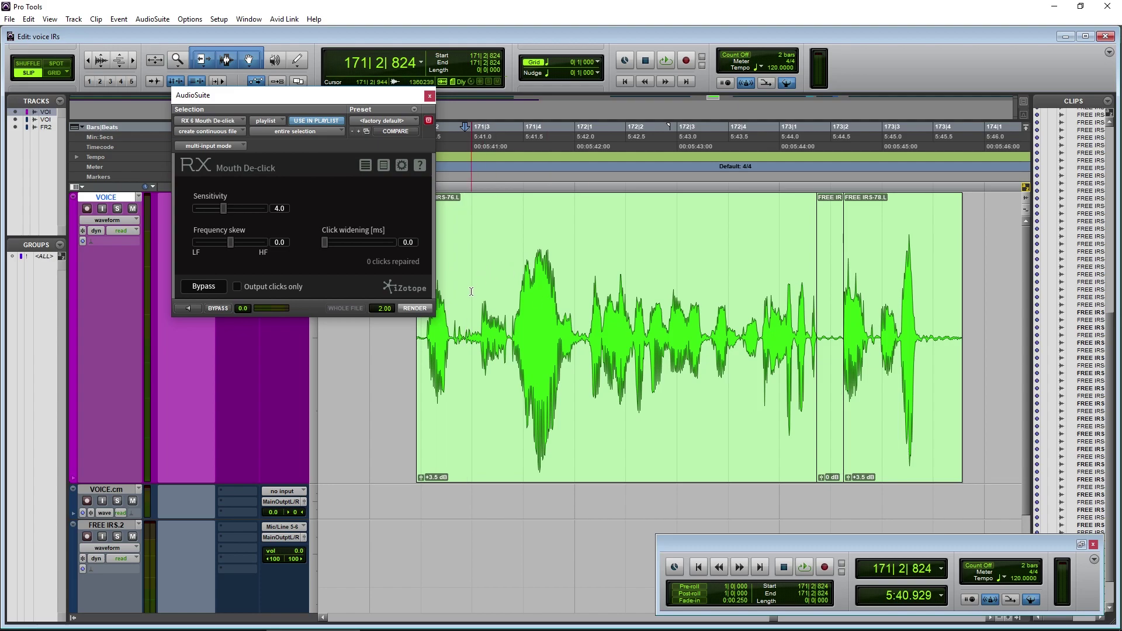
key("space")
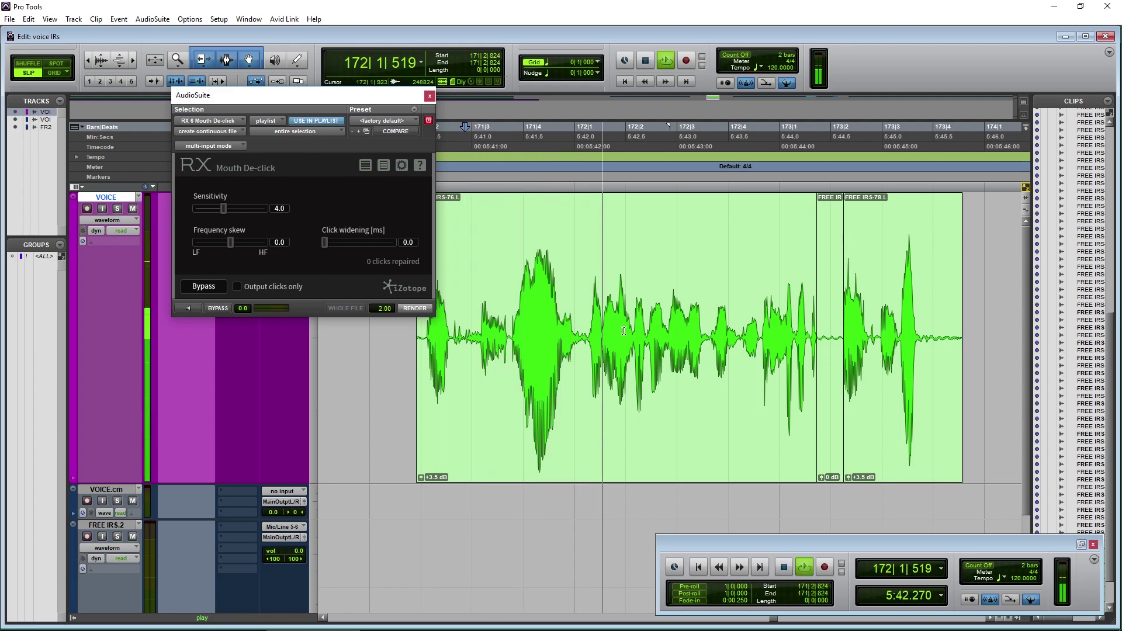
left_click_drag(585, 328, 654, 305)
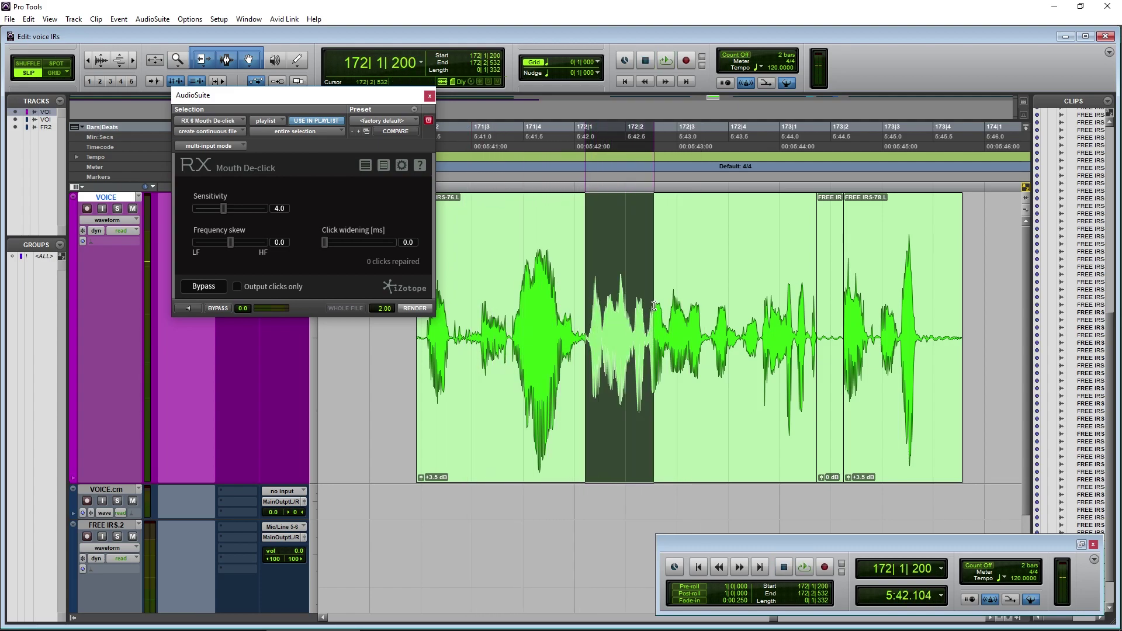
key("space")
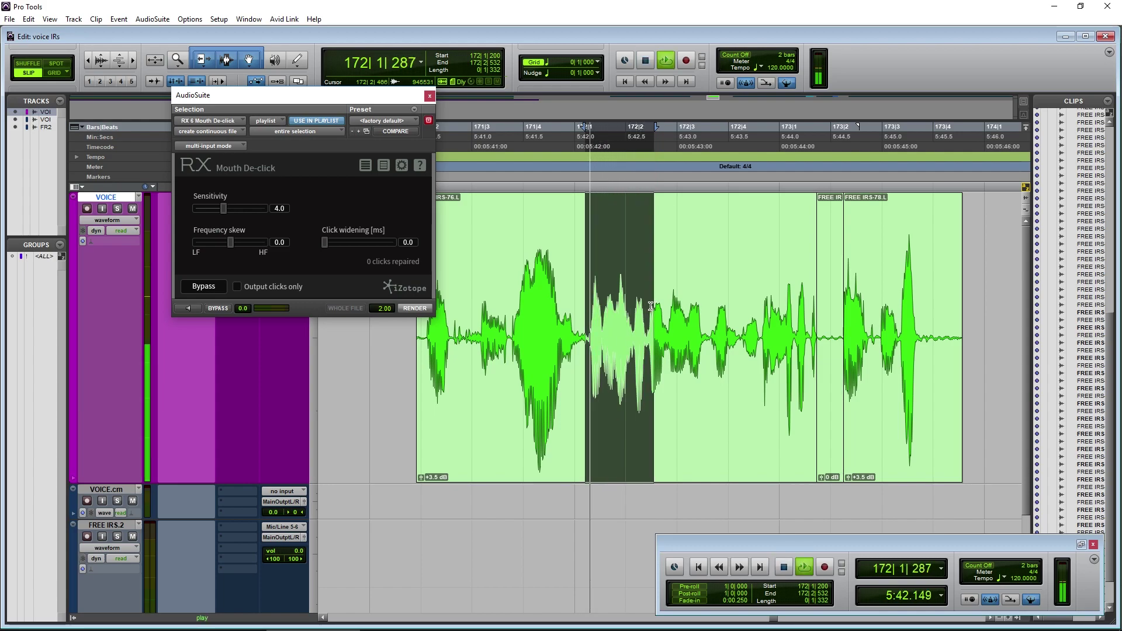
key("space")
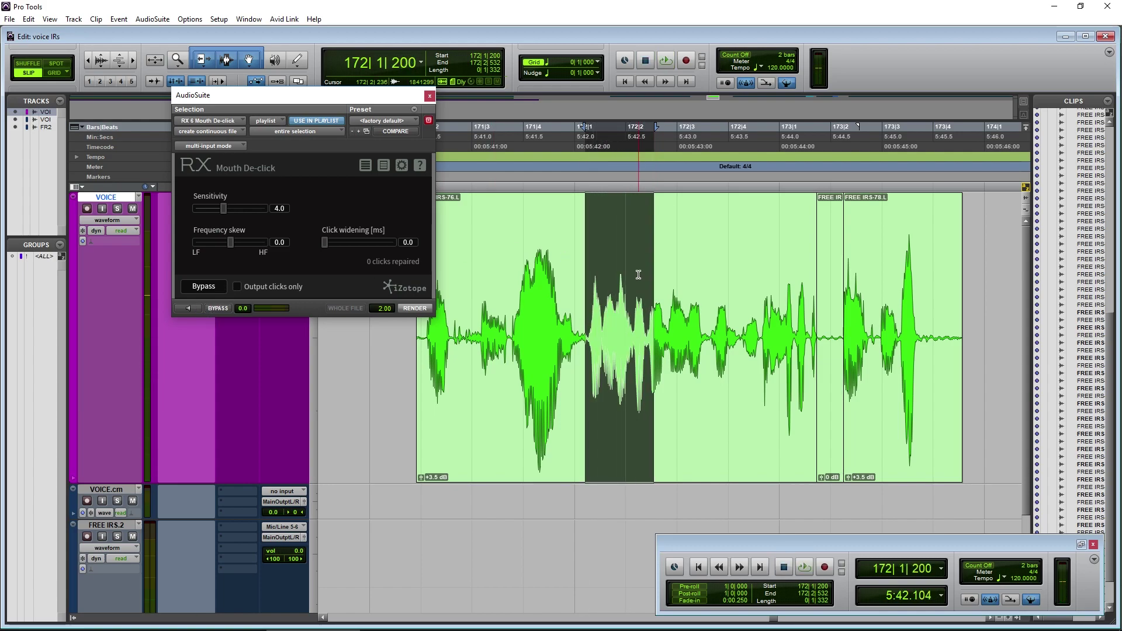
- Render Mouth De-click on the selected section with Sensitivity 4.2, Frequency skew -3.5 and Click widening 1.0 ms, and play the result
left_click_drag(240, 240, 227, 225)
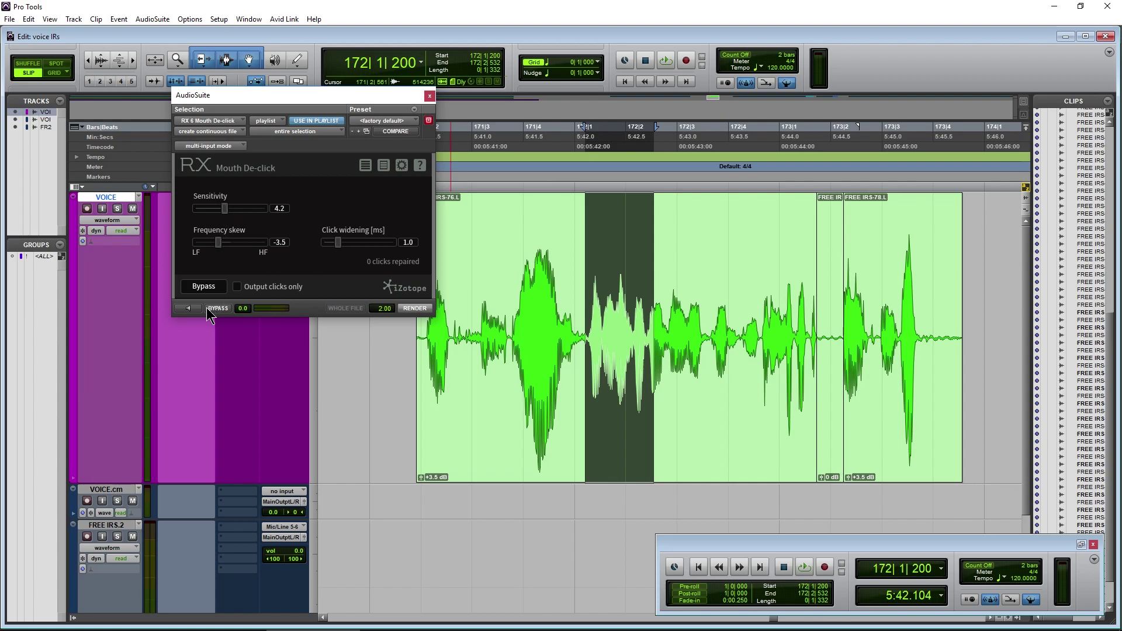
left_click(188, 308)
left_click(187, 308)
left_click(407, 310)
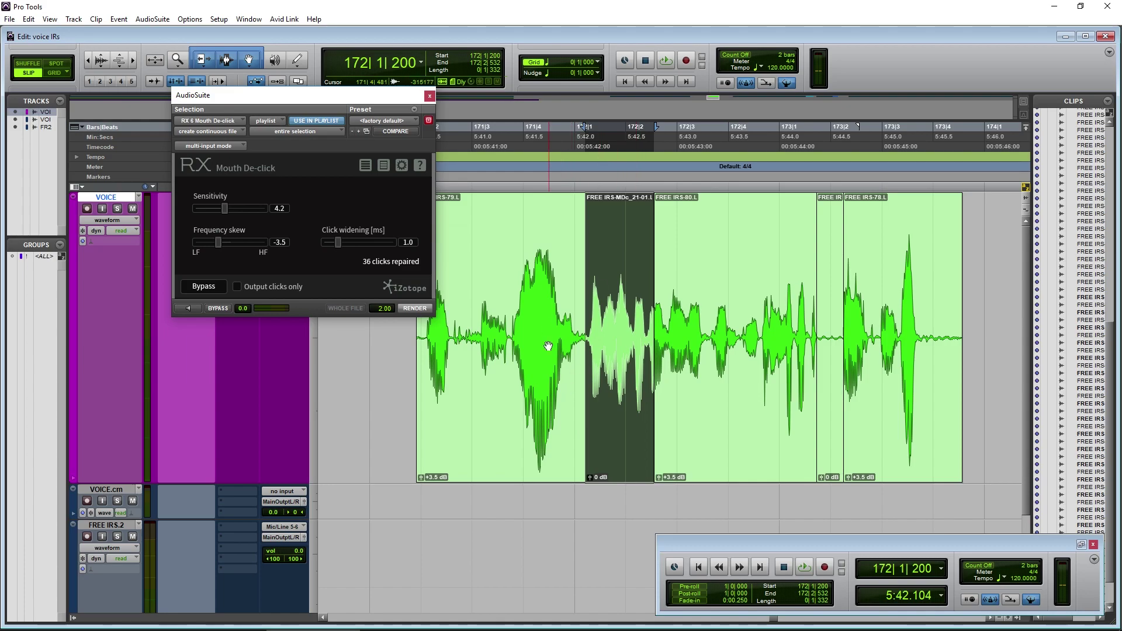
left_click(548, 320)
key("space")
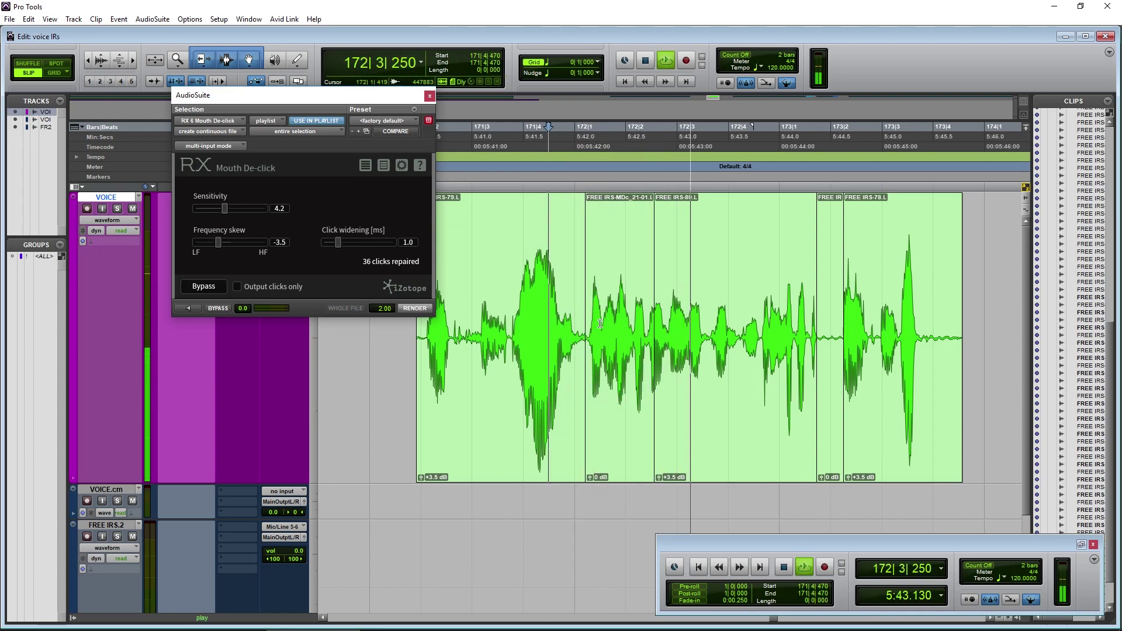
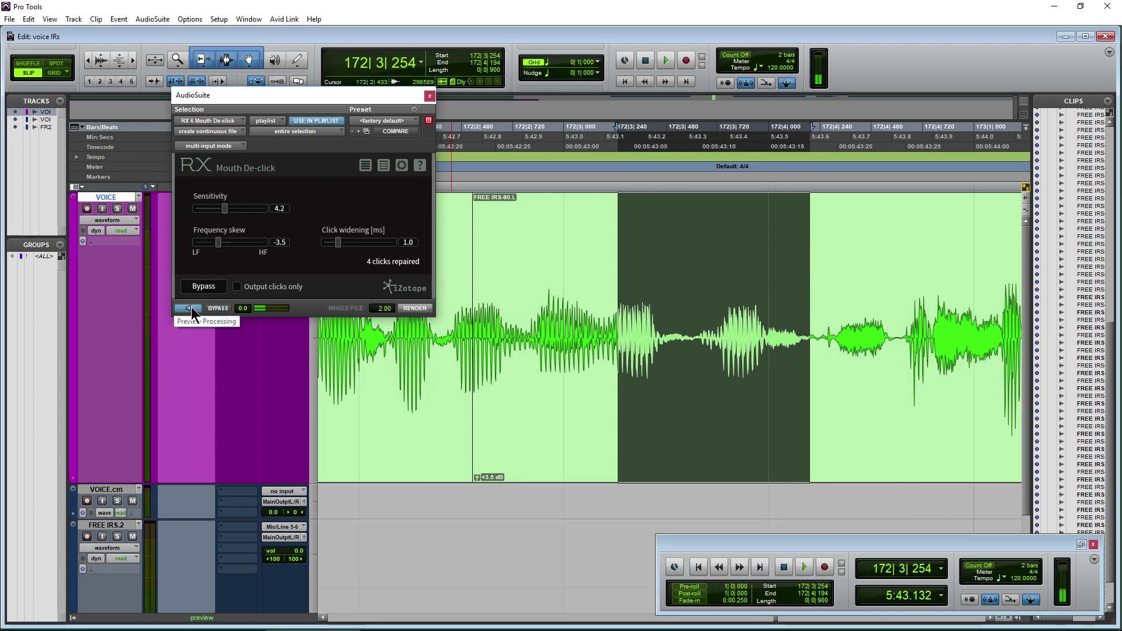
- Render Mouth De-click on the zoomed-in selection with Sensitivity 4.4, Frequency skew -4.5 and Click widening 1.3 ms, and play the result
left_click_drag(338, 242, 341, 243)
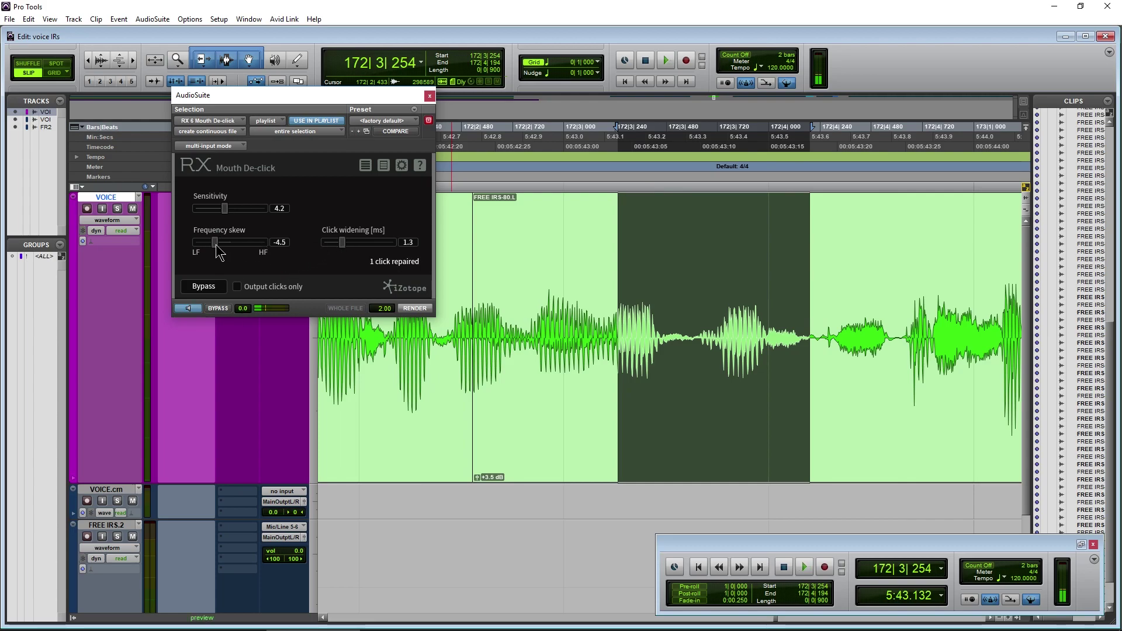
left_click_drag(229, 212, 231, 212)
left_click(415, 307)
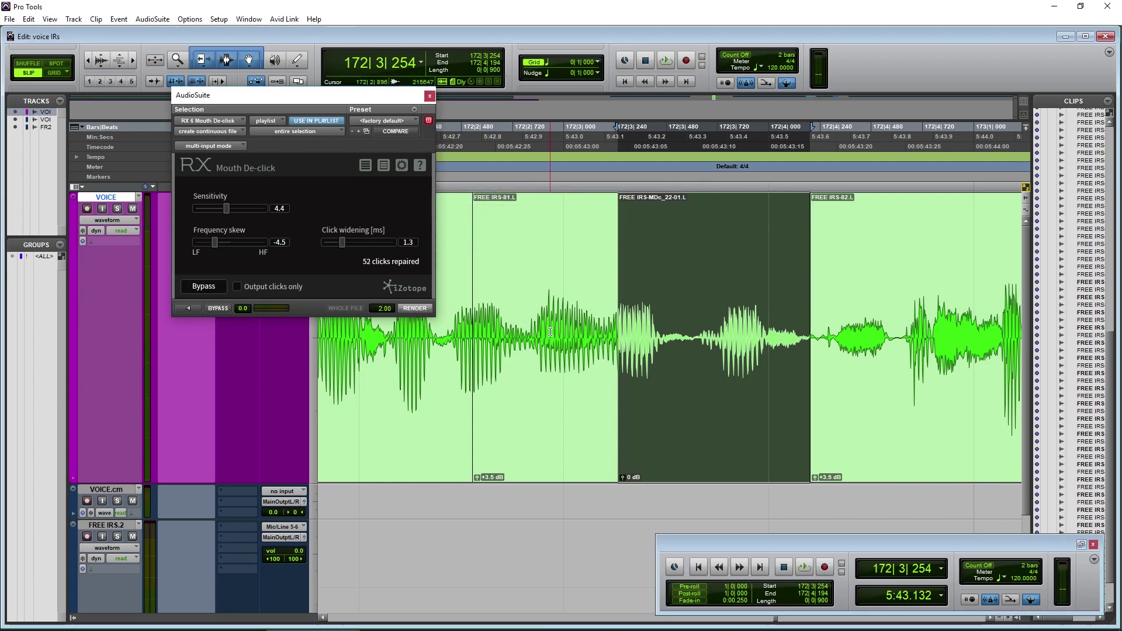
left_click_drag(533, 328, 894, 319)
key("space")
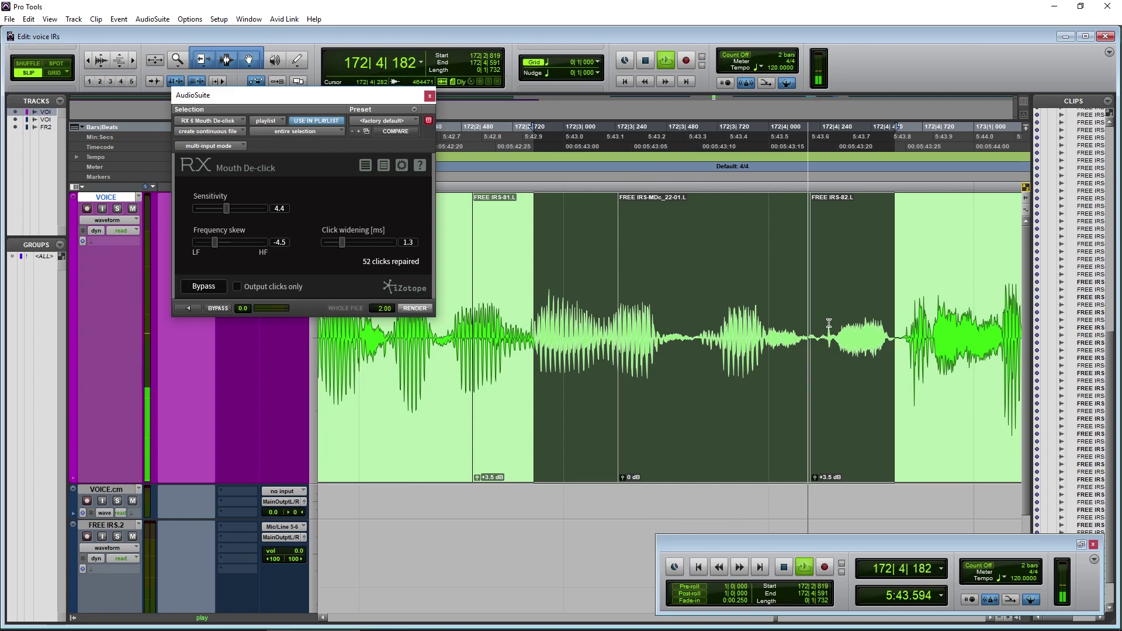
- Undo the last Mouth De-click render and play the unprocessed audio from about 172|3|284 to 172|4|452
key("ctrl+z")
key("ctrl+z")
key("ctrl+z")
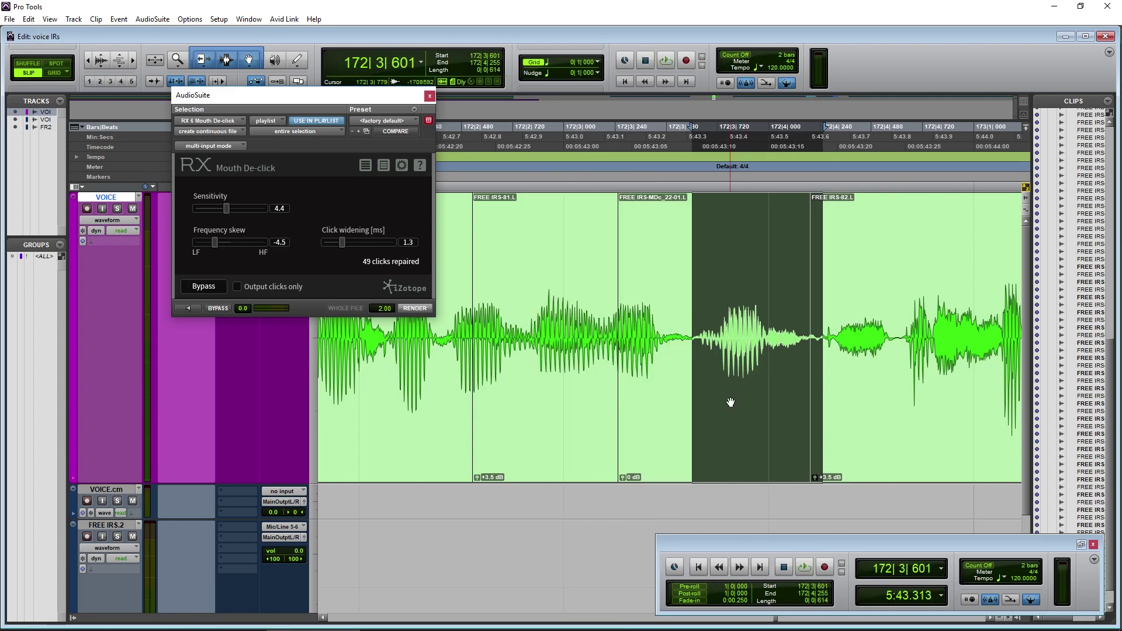
left_click(704, 358)
left_click(609, 316)
left_click_drag(624, 316, 859, 314)
key("space")
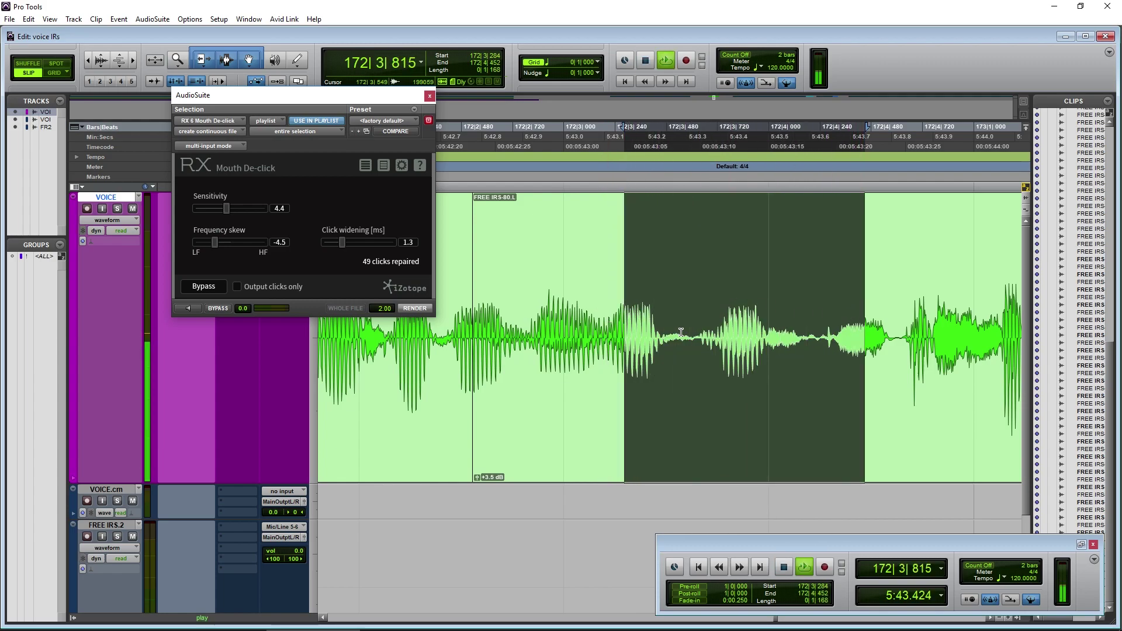
- Render Mouth De-click on the selection with Sensitivity 6.8, Frequency skew -7.6 and Click widening 2.1 ms, and play the result
key("space")
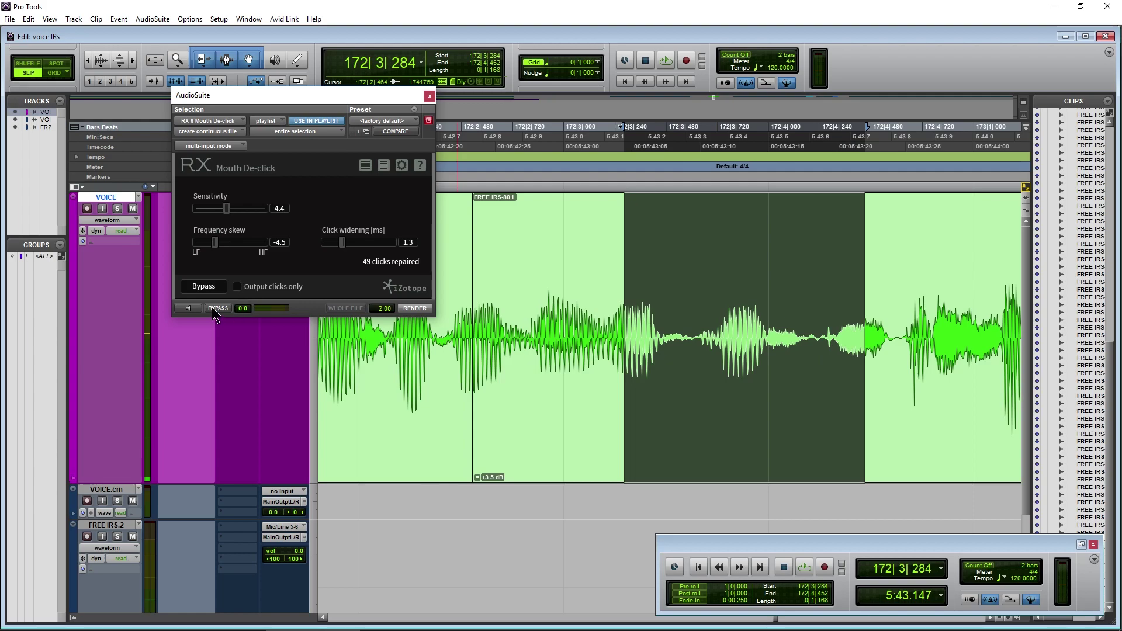
key("space")
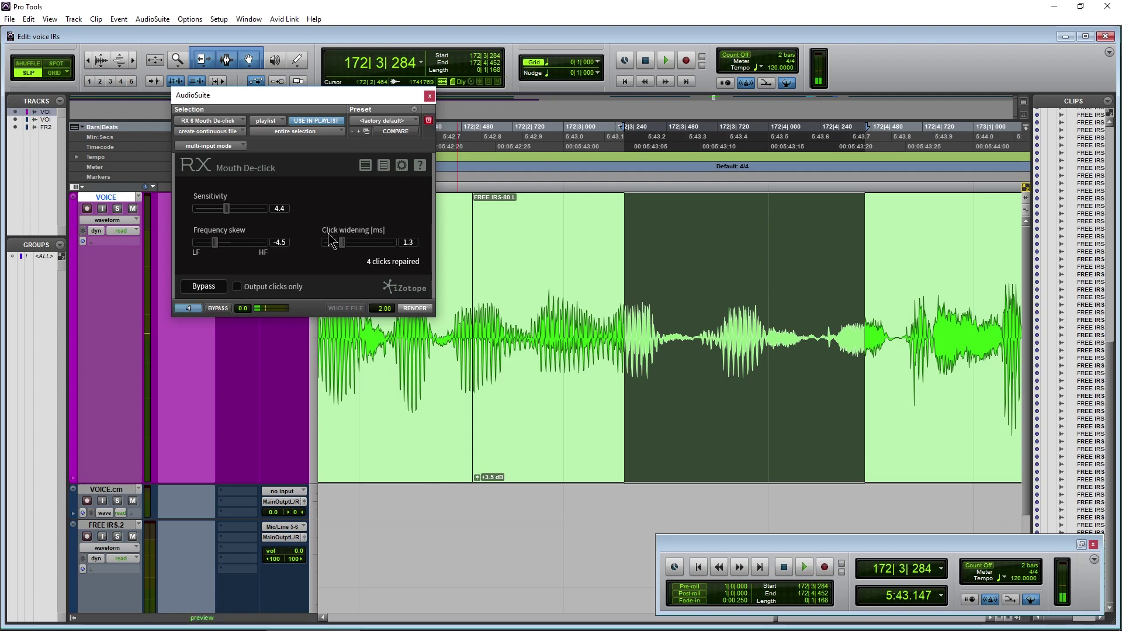
mouse_move(218, 250)
left_mouse_down()
mouse_move(261, 251)
mouse_move(177, 249)
mouse_move(209, 254)
left_mouse_up()
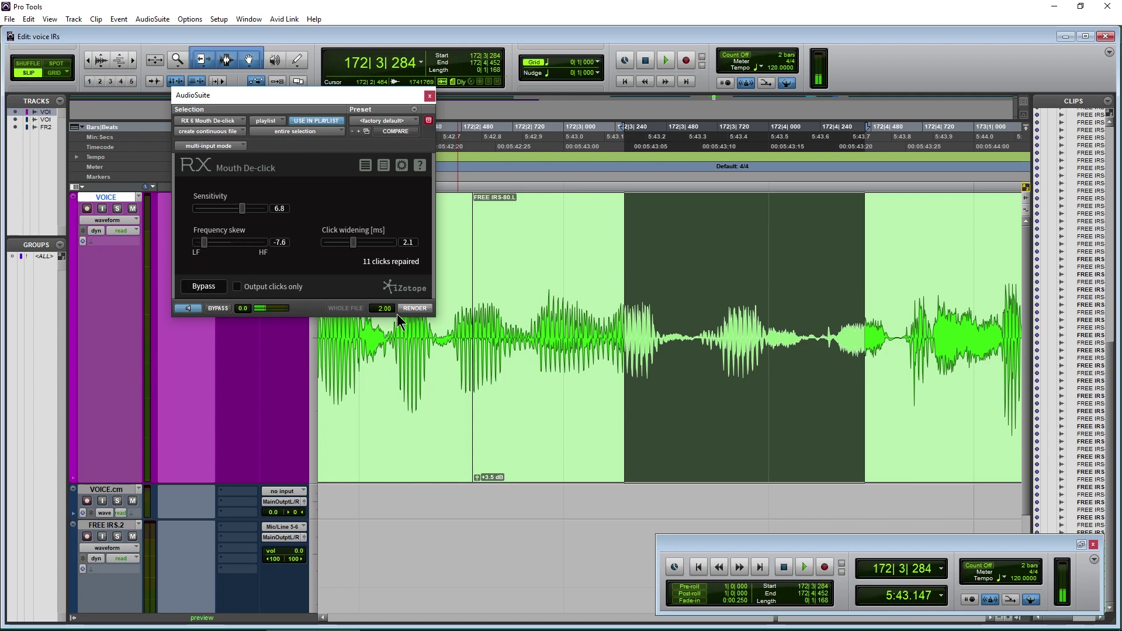
left_click(416, 310)
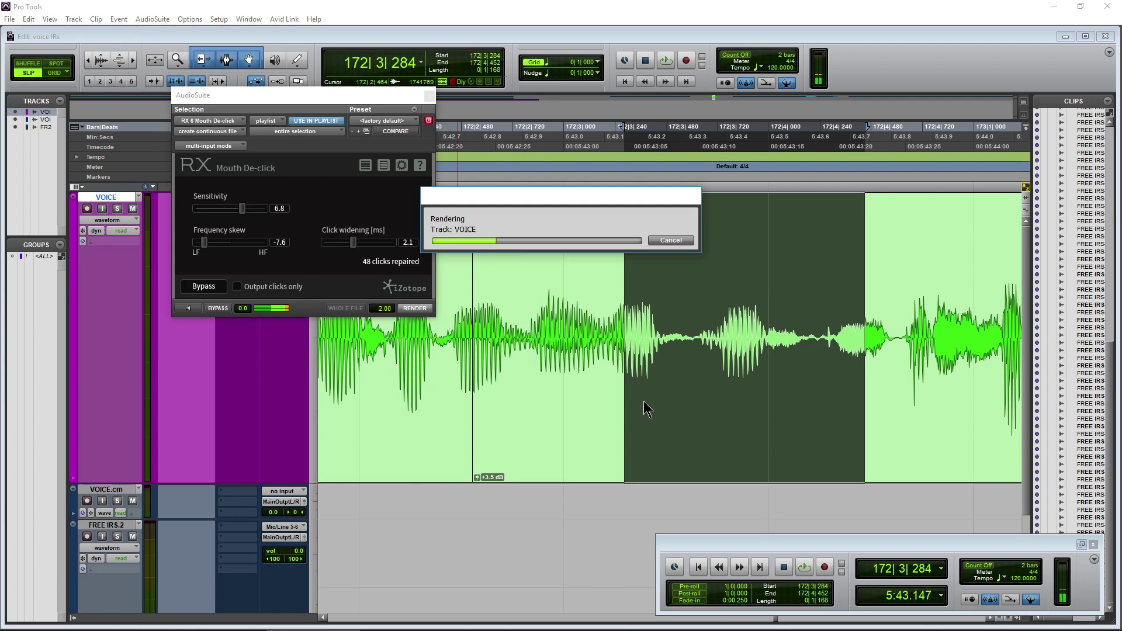
left_click(514, 275)
key("space")
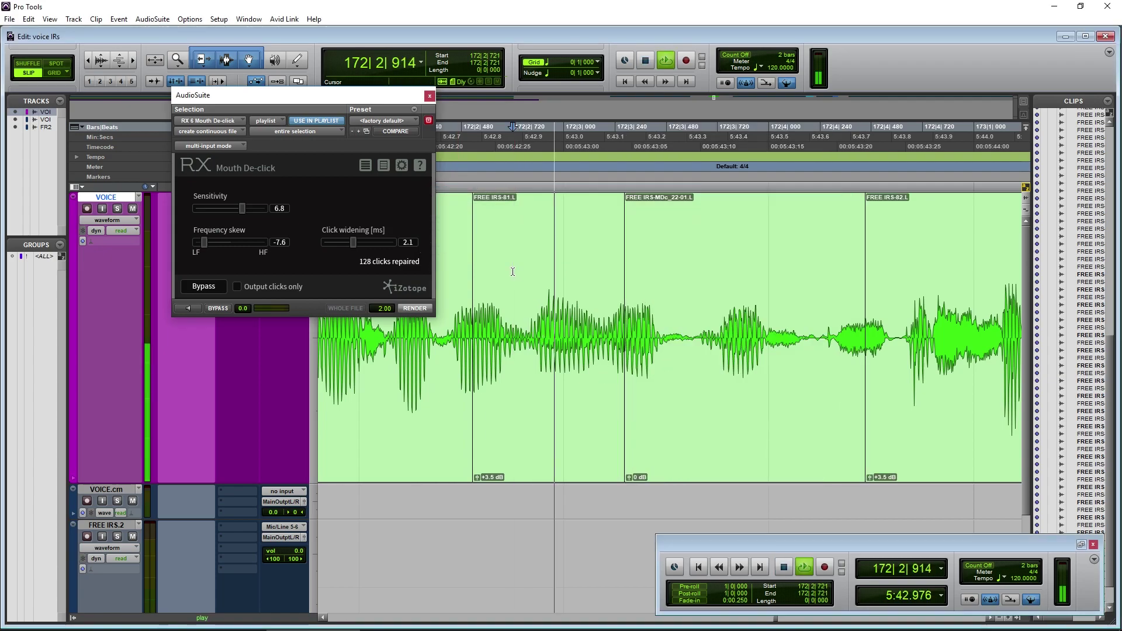
key("space")
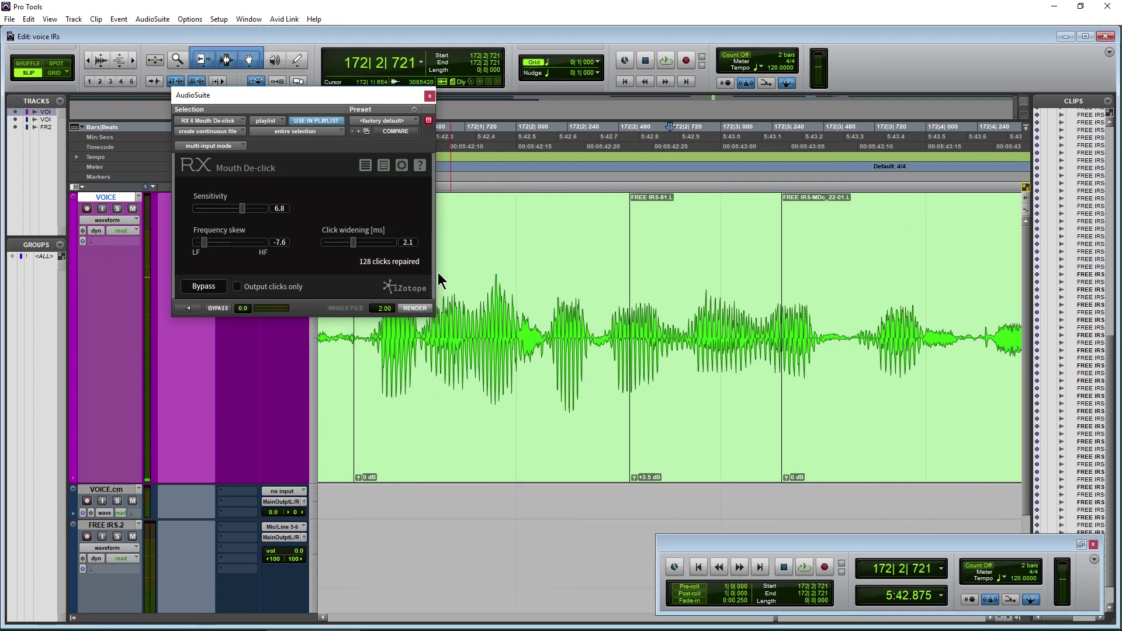
- Play the recording from about 171|3|817, and select the short quiet clip from 173|1|699 to 173|2|240
key("r")
key("r")
left_click(585, 300)
key("space")
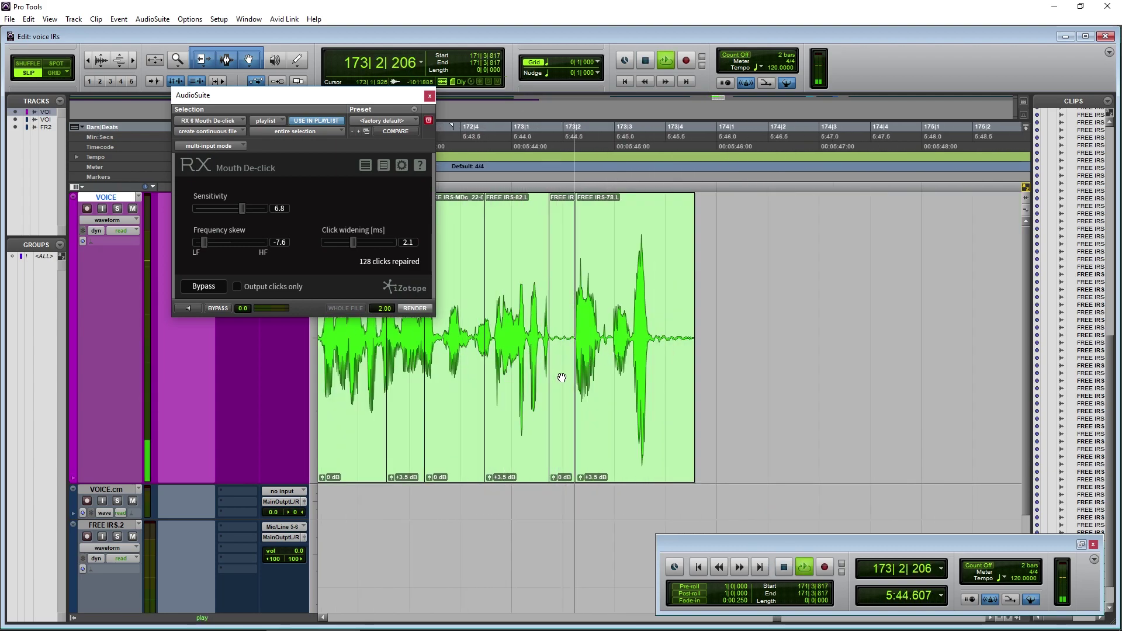
key("space")
left_click(569, 357)
key("t")
key("t")
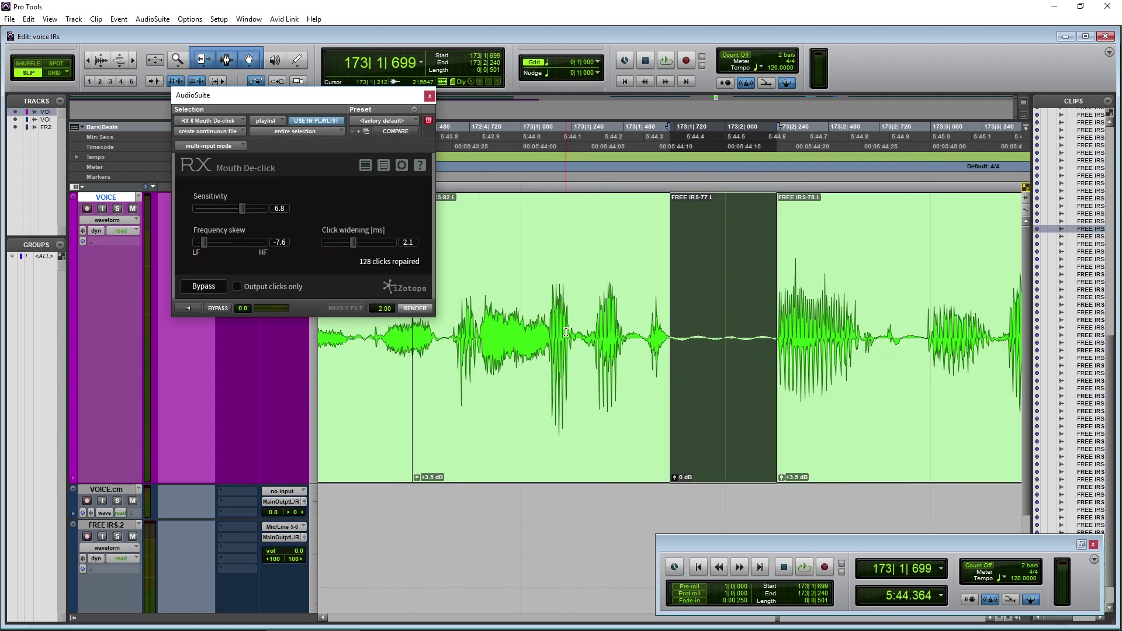
- Preview and render Mouth De-click on the selected quiet clip with Frequency skew -5.7, and play the result from about 172|4|879
left_click(188, 309)
left_click_drag(204, 242, 209, 241)
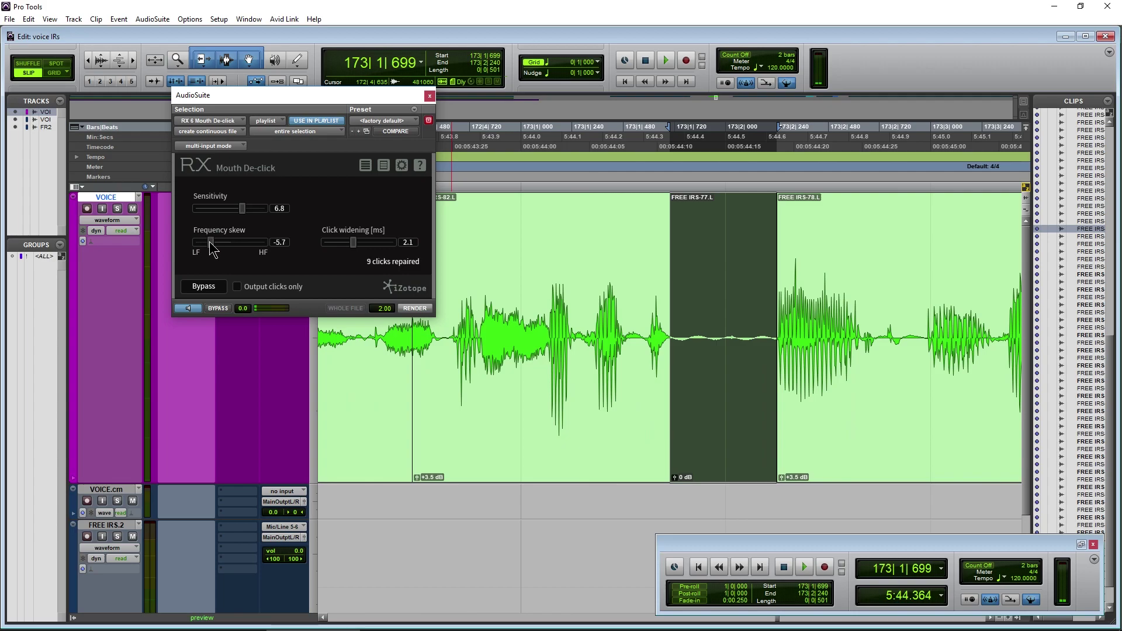
left_click(209, 288)
left_click(411, 308)
left_click(503, 304)
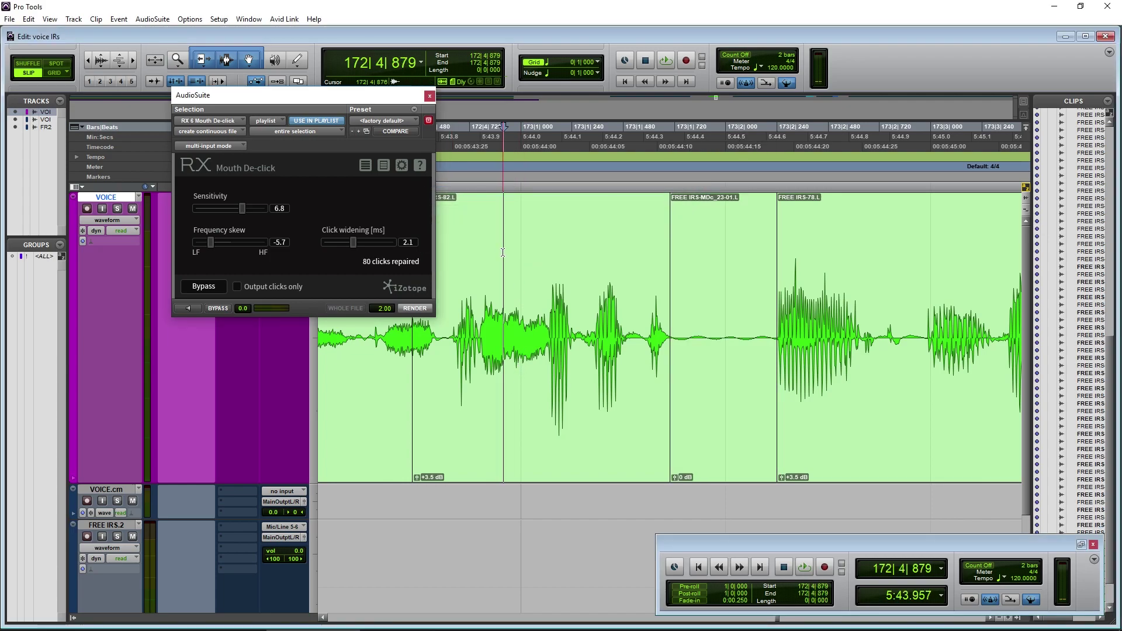
key("space")
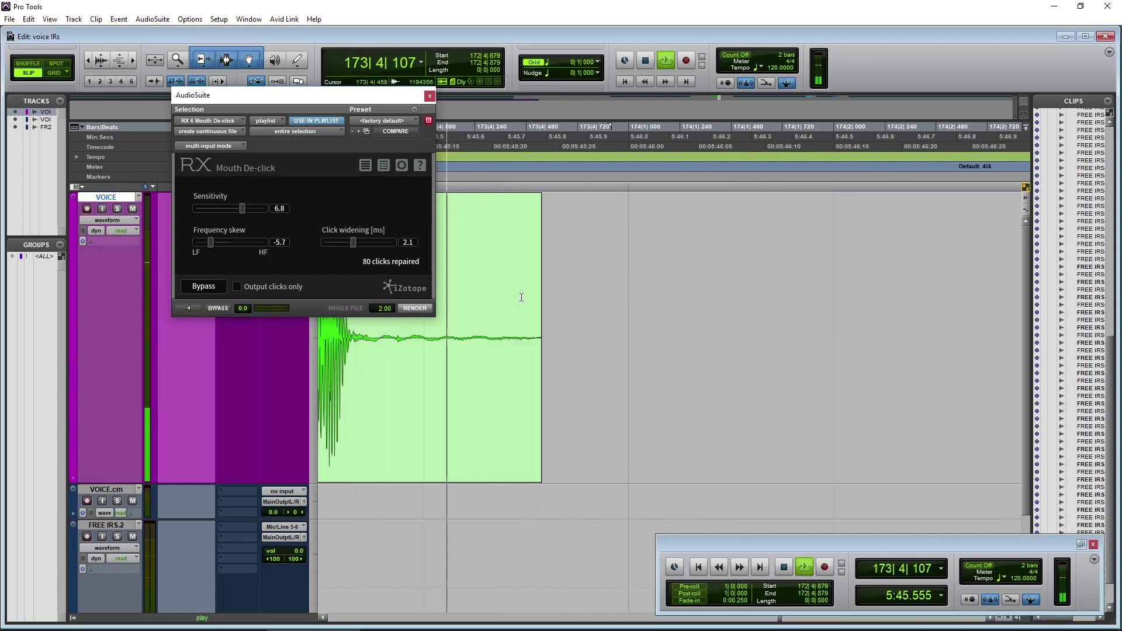
key("space")
- Render Mouth De-click on the section from about 173|3|734 to 173|4|056 with the current settings, and close the plug-in window
scroll(562, 366, "right", 5)
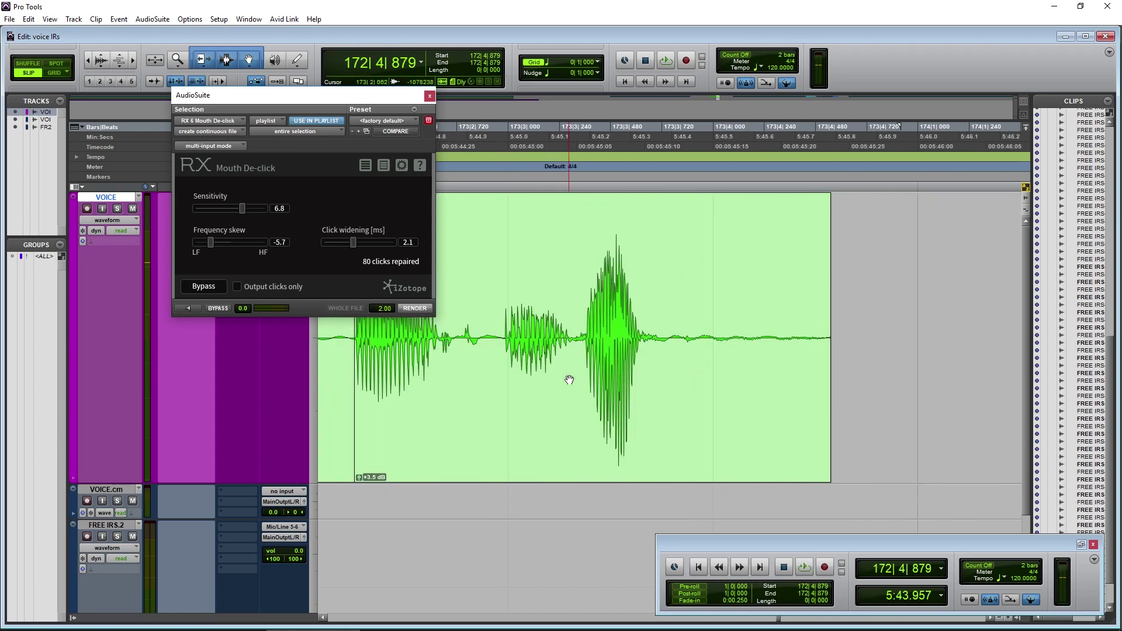
left_click_drag(665, 329, 723, 336)
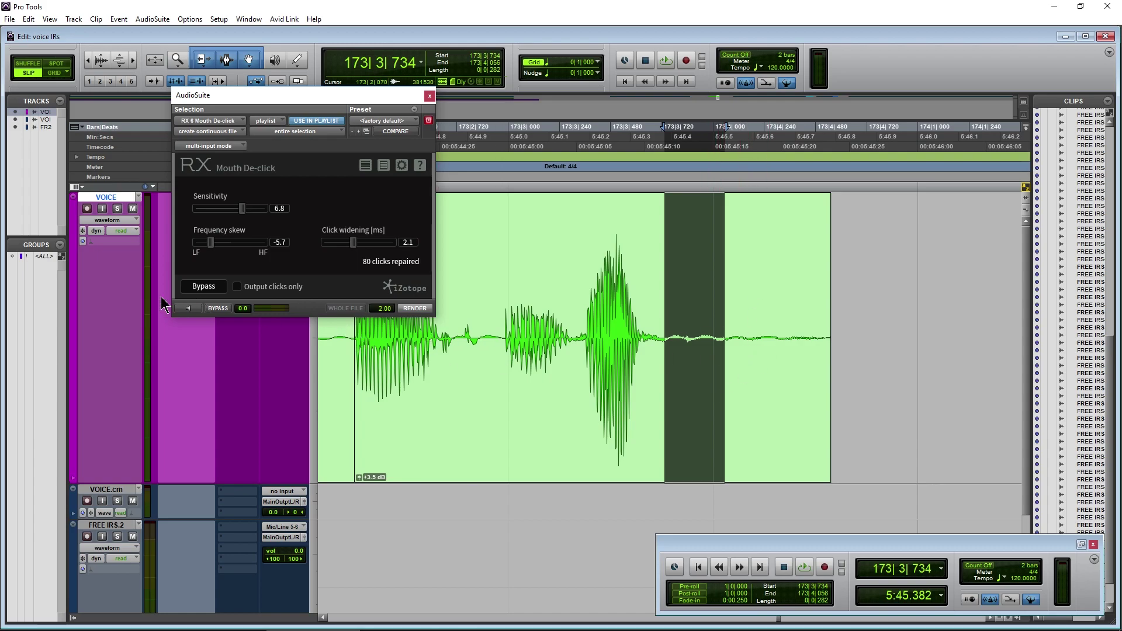
left_click(187, 308)
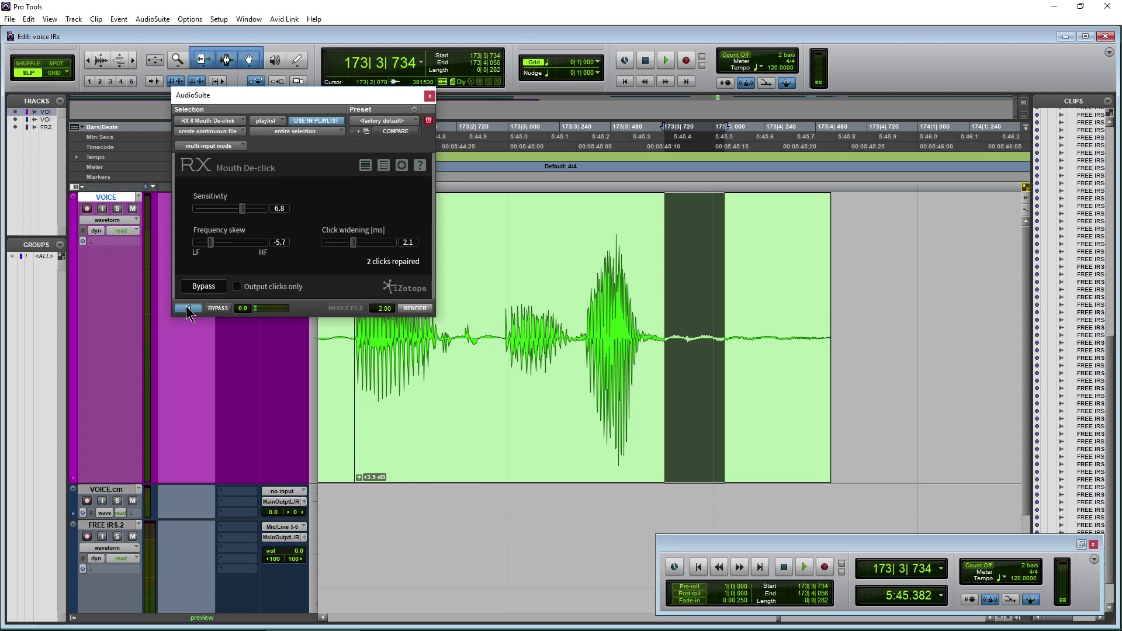
left_click(412, 308)
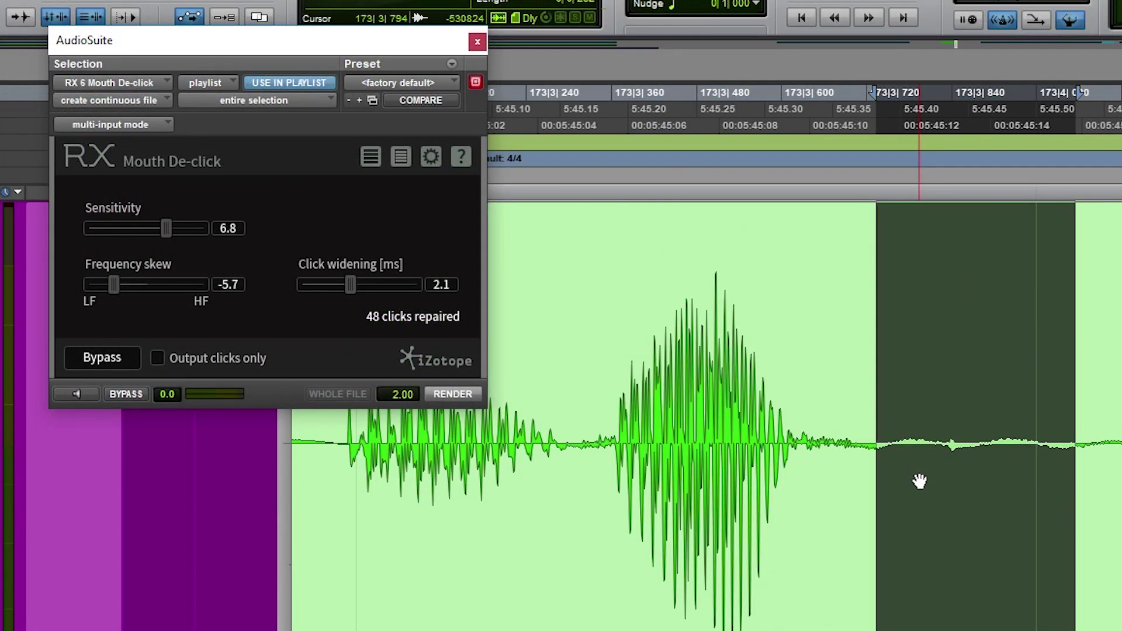
left_click(442, 395)
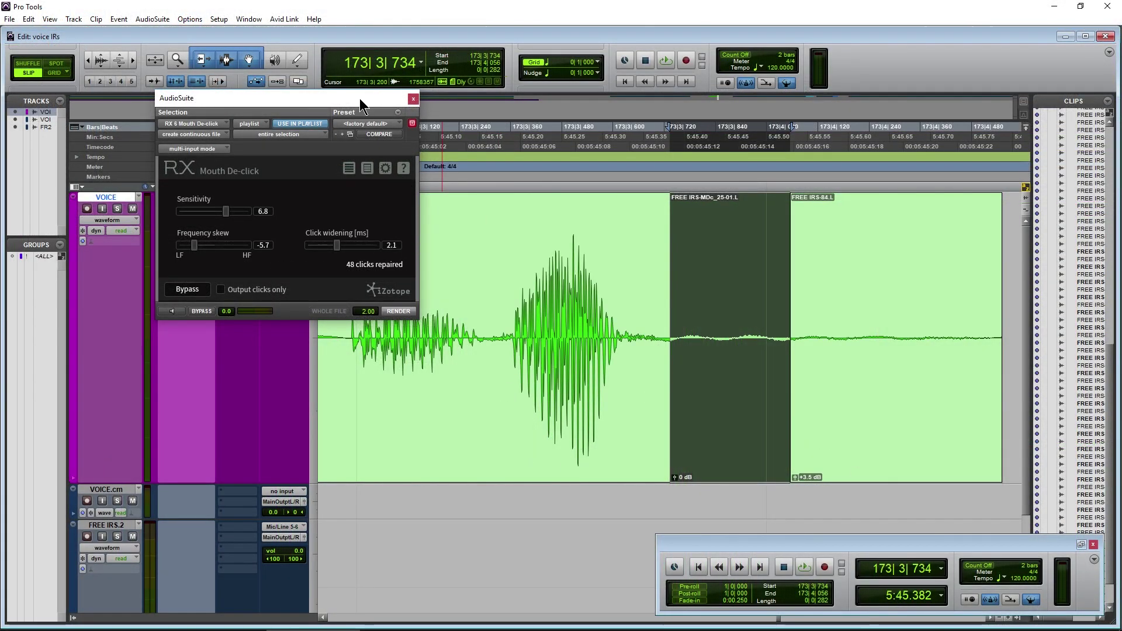
left_click(414, 98)
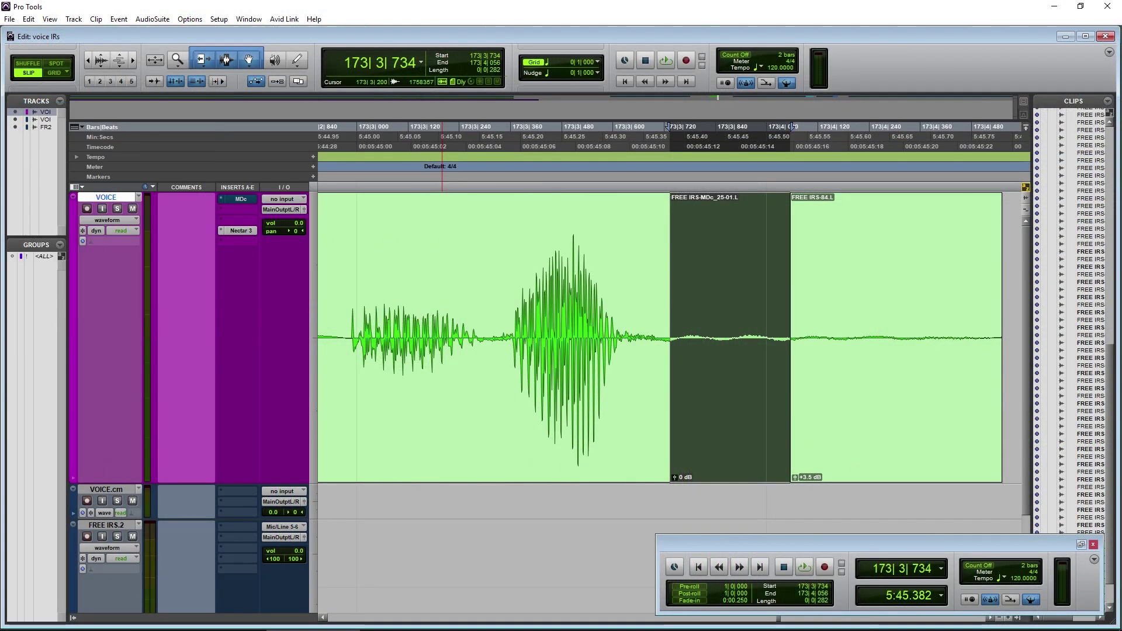
- Play the processed voice recording from about 171|1|819, and reopen the AudioSuite Mouth De-click window, moving it aside
left_click(87, 60)
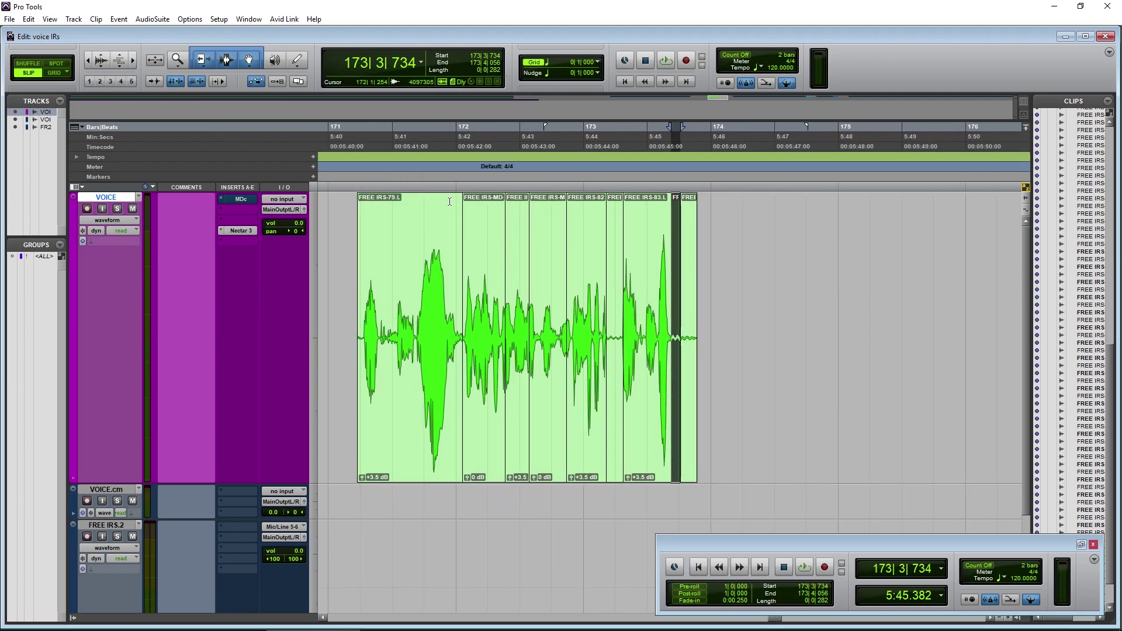
left_click(355, 145)
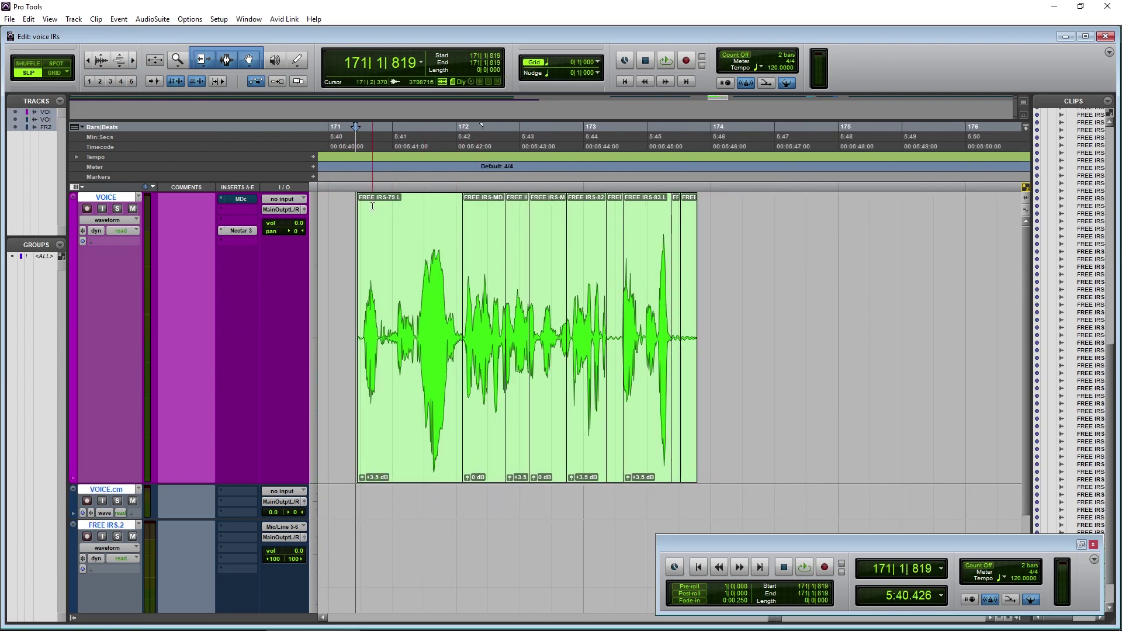
key("space")
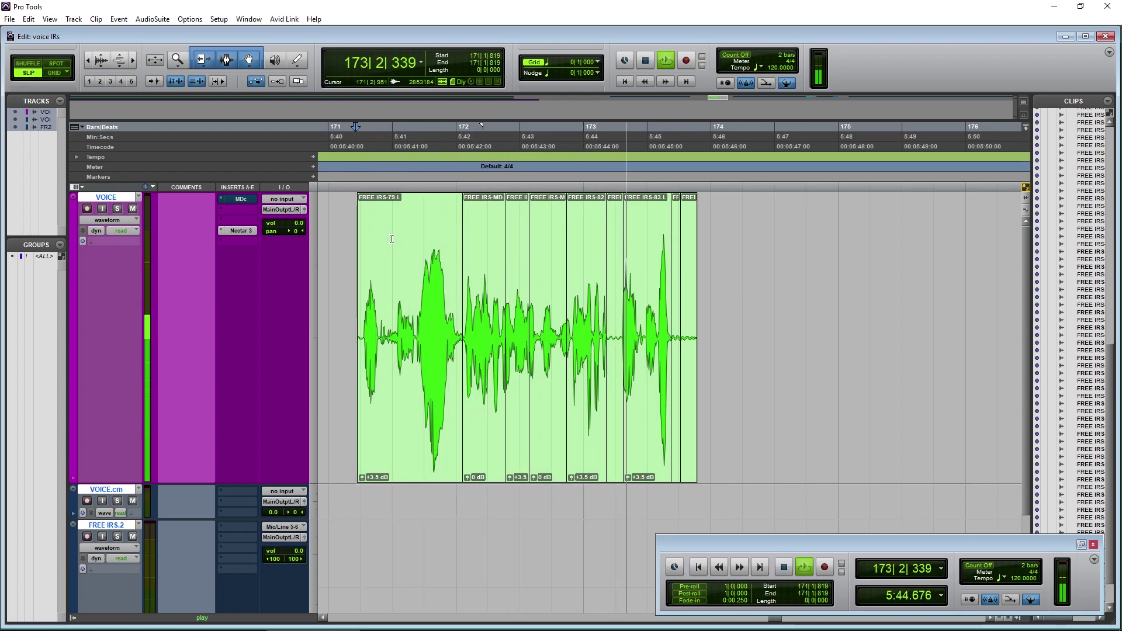
key("space")
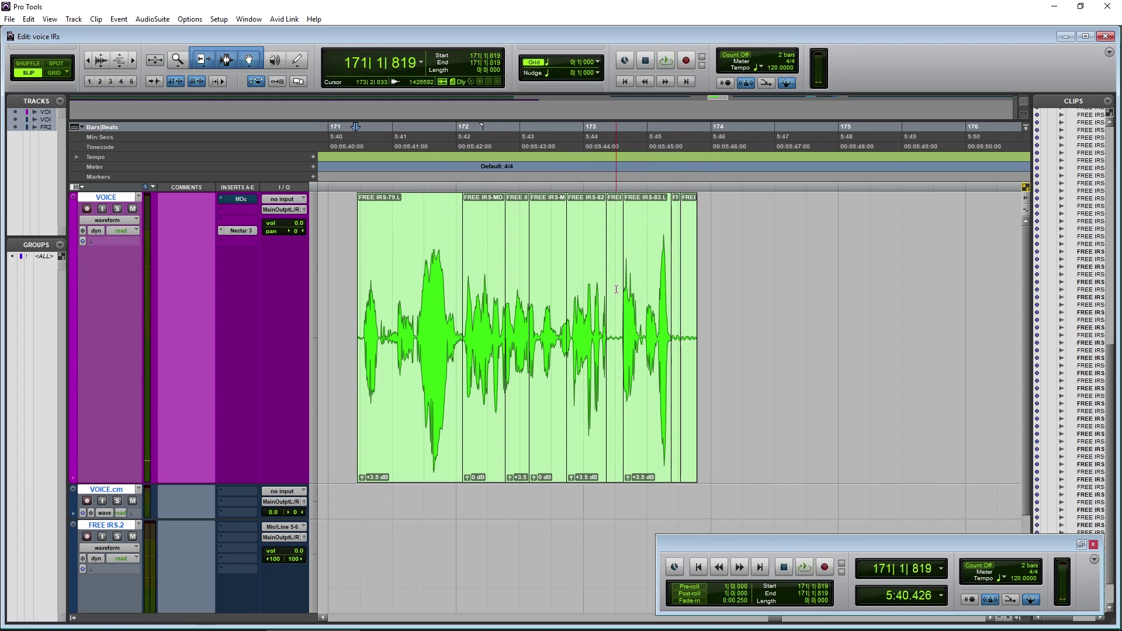
left_click_drag(501, 137, 658, 152)
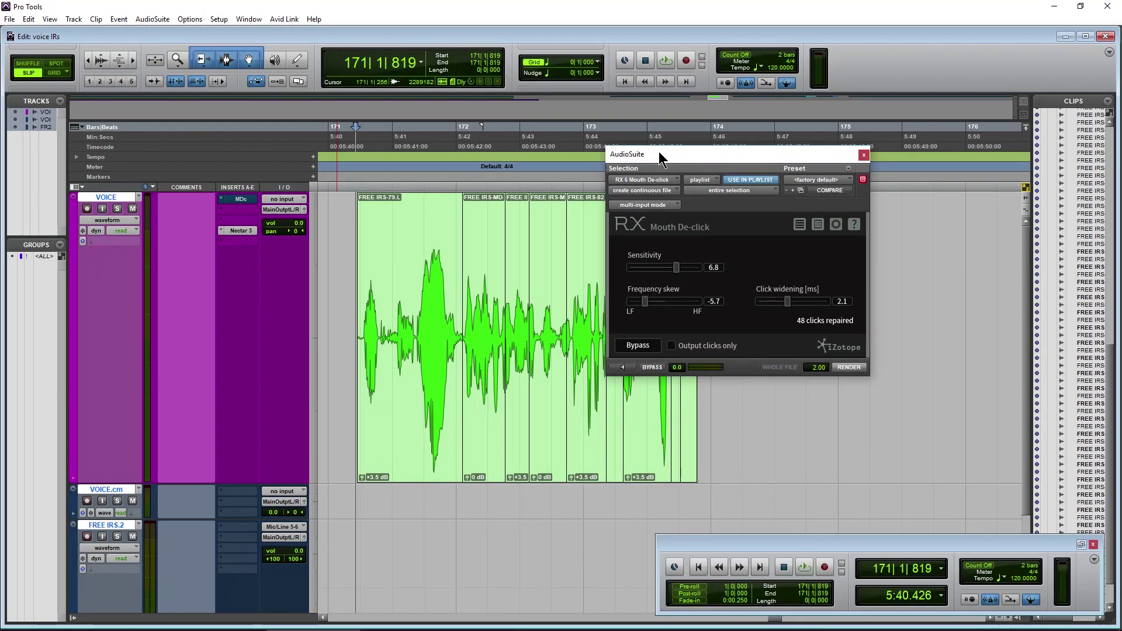
left_click_drag(667, 154, 718, 164)
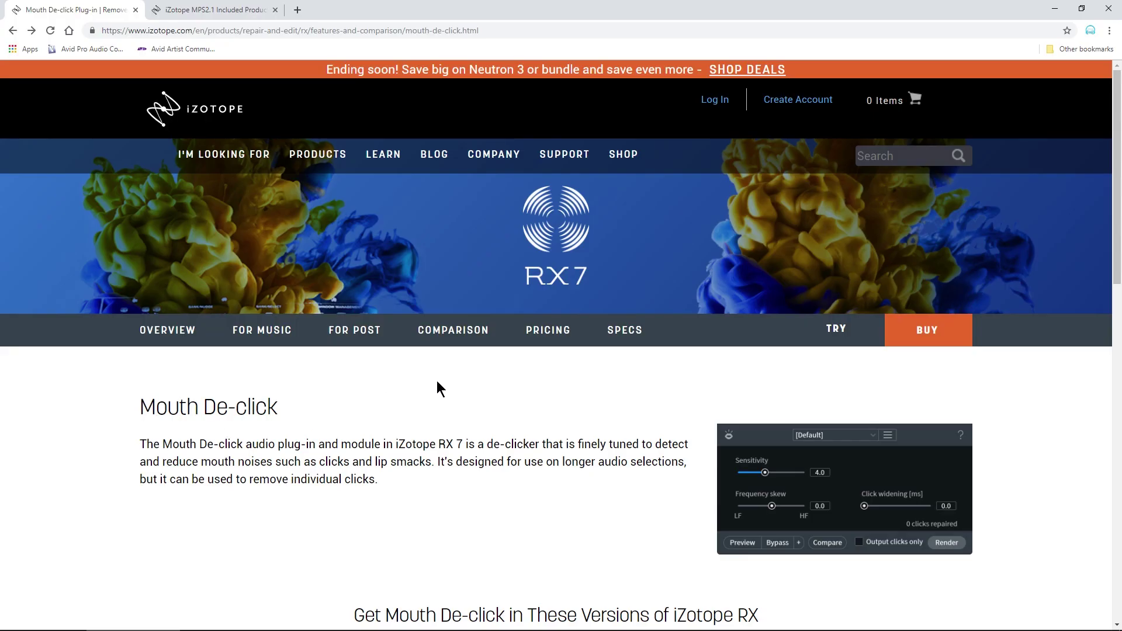
- Switch to the browser and review the RX versions offering Mouth De-click and the products included in Music Production Suite 2.1
scroll(462, 380, "down", 8)
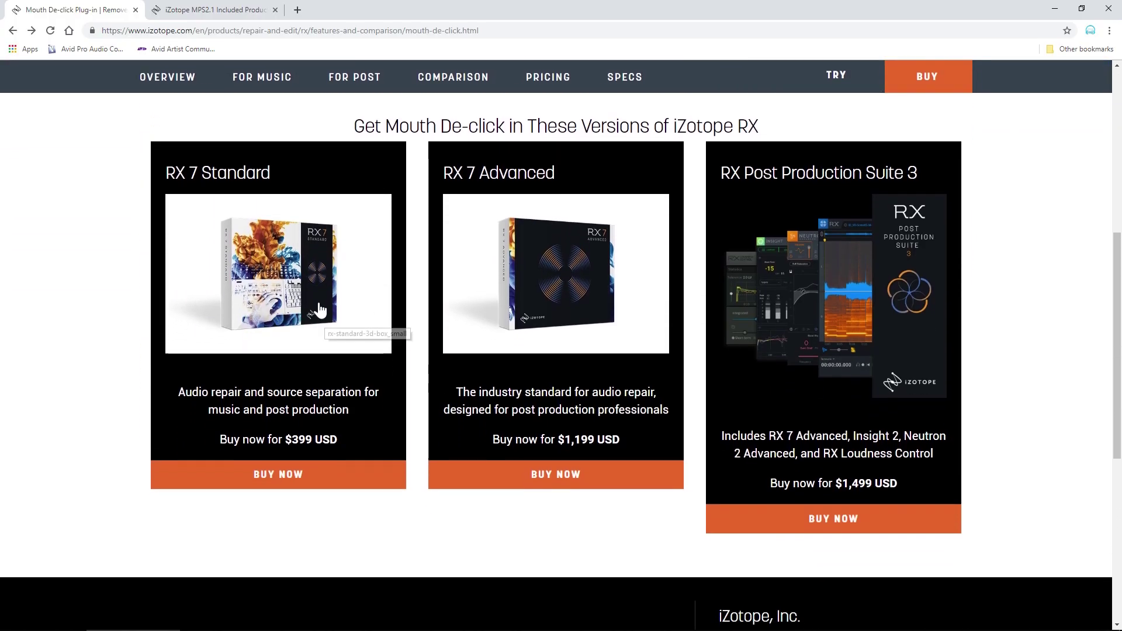
left_click(220, 9)
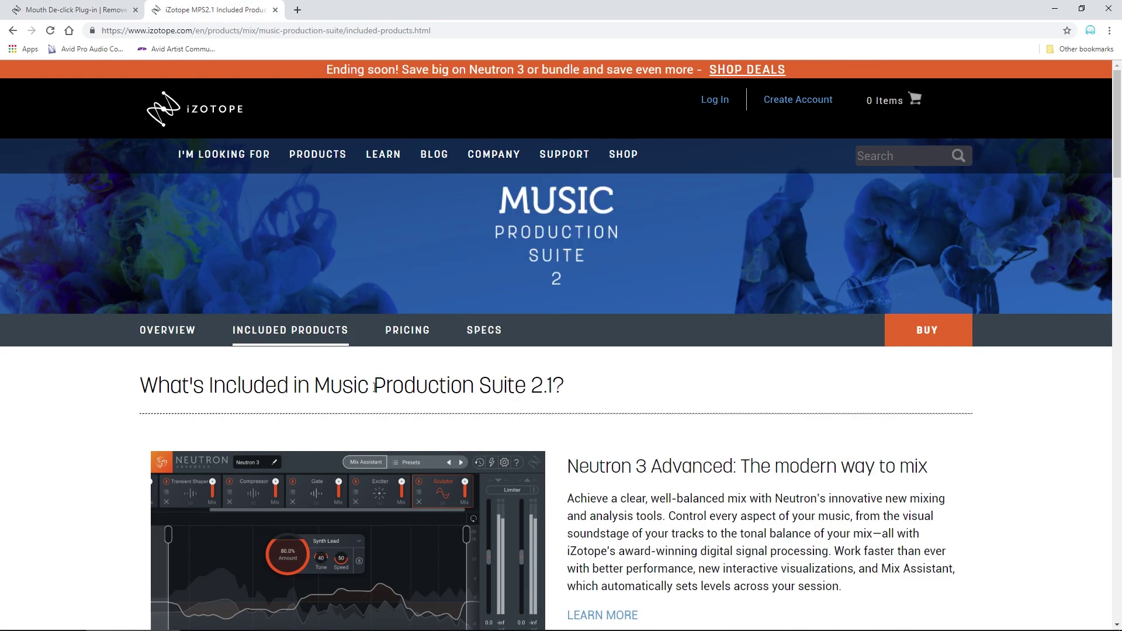
scroll(374, 389, "down", 18)
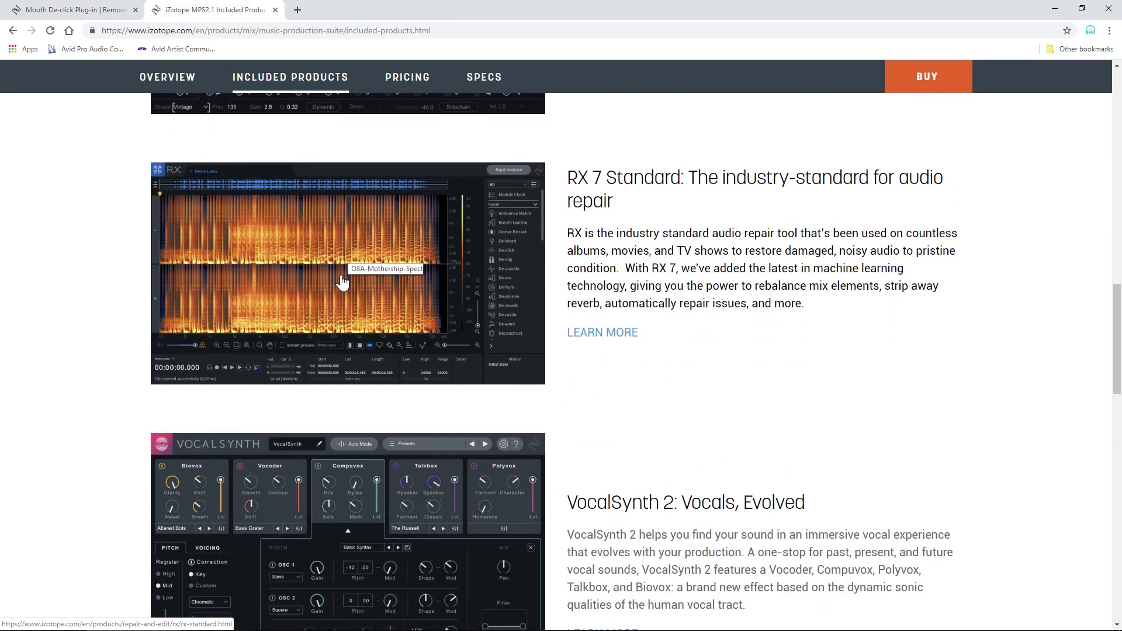
scroll(607, 441, "up", 20)
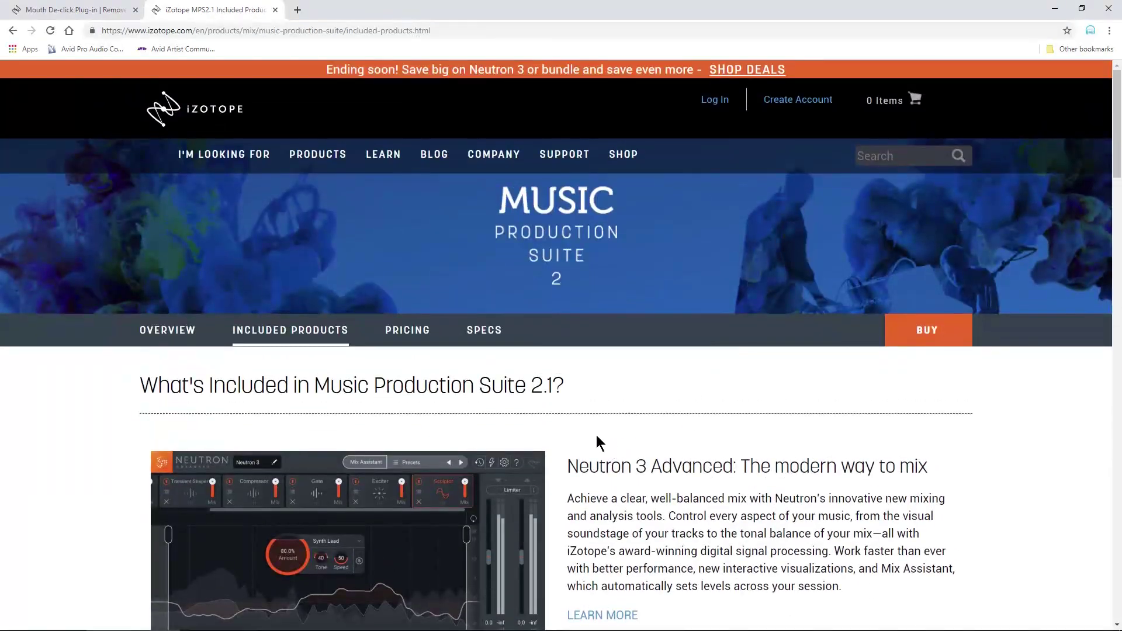